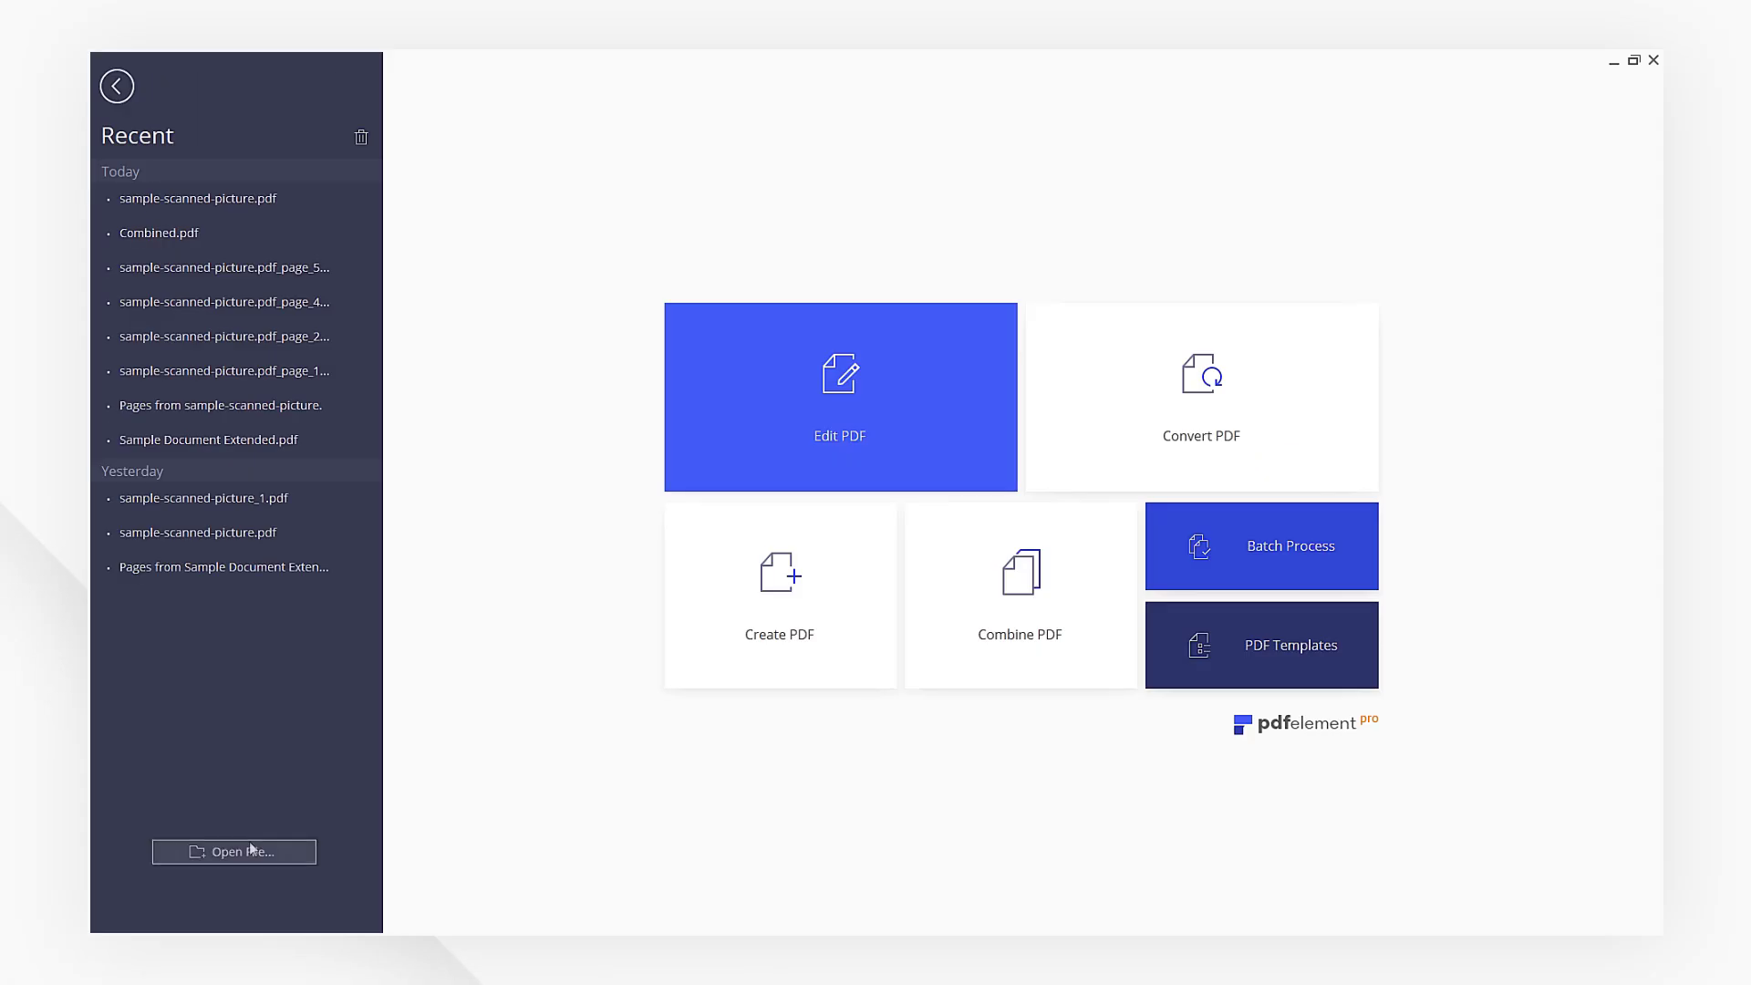
- Load sample-scanned-picture.pdf and start its conversion to Word
left_click(250, 845)
left_click(1245, 722)
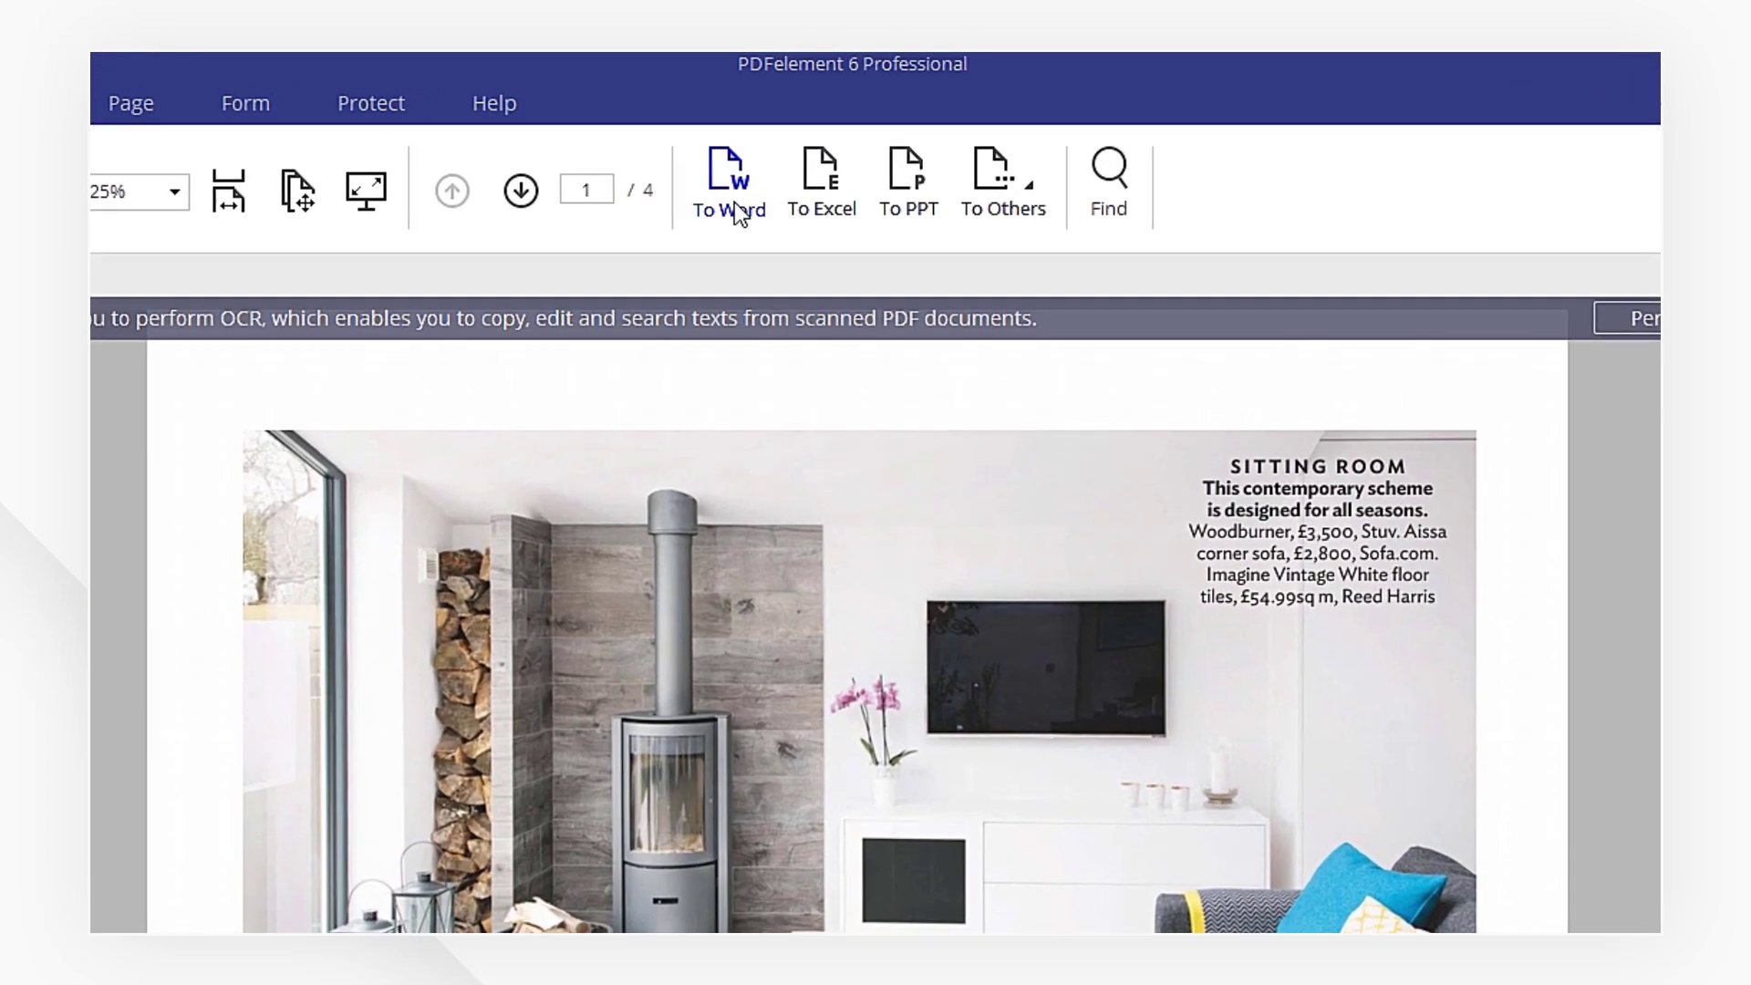
left_click(730, 191)
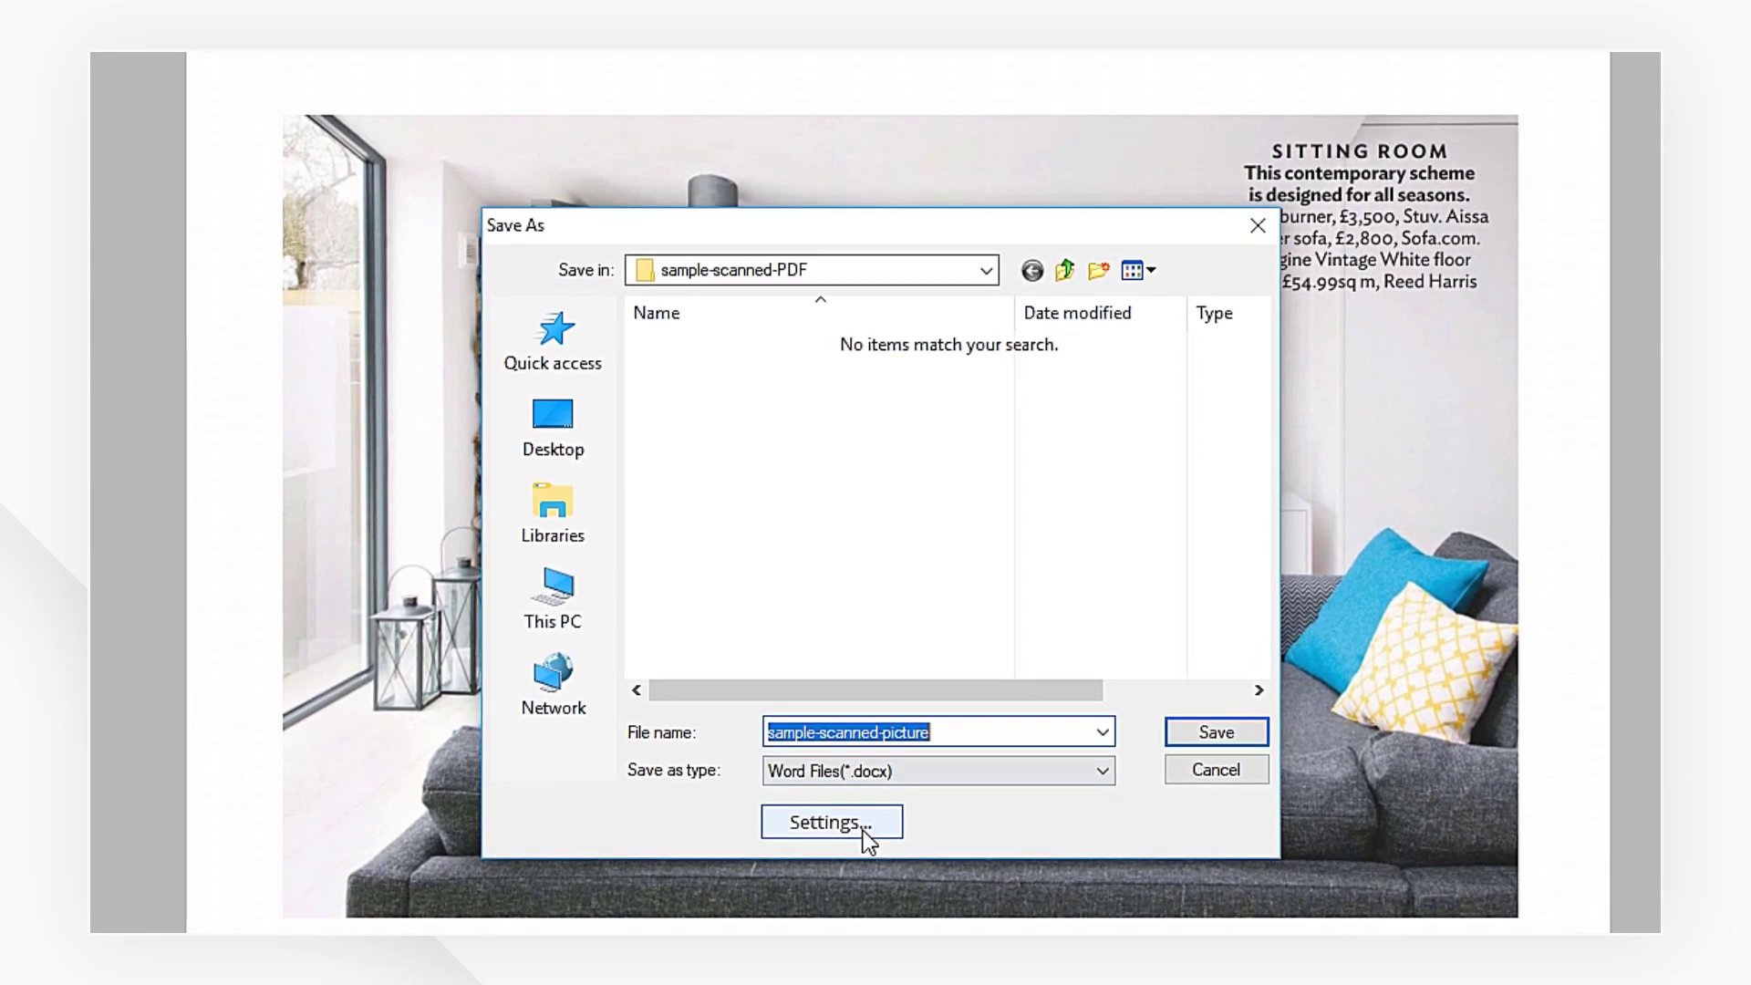
- Convert it with the 'Only scanned PDF' OCR setting and view sample-scanned-picture.docx in its output folder
left_click(863, 828)
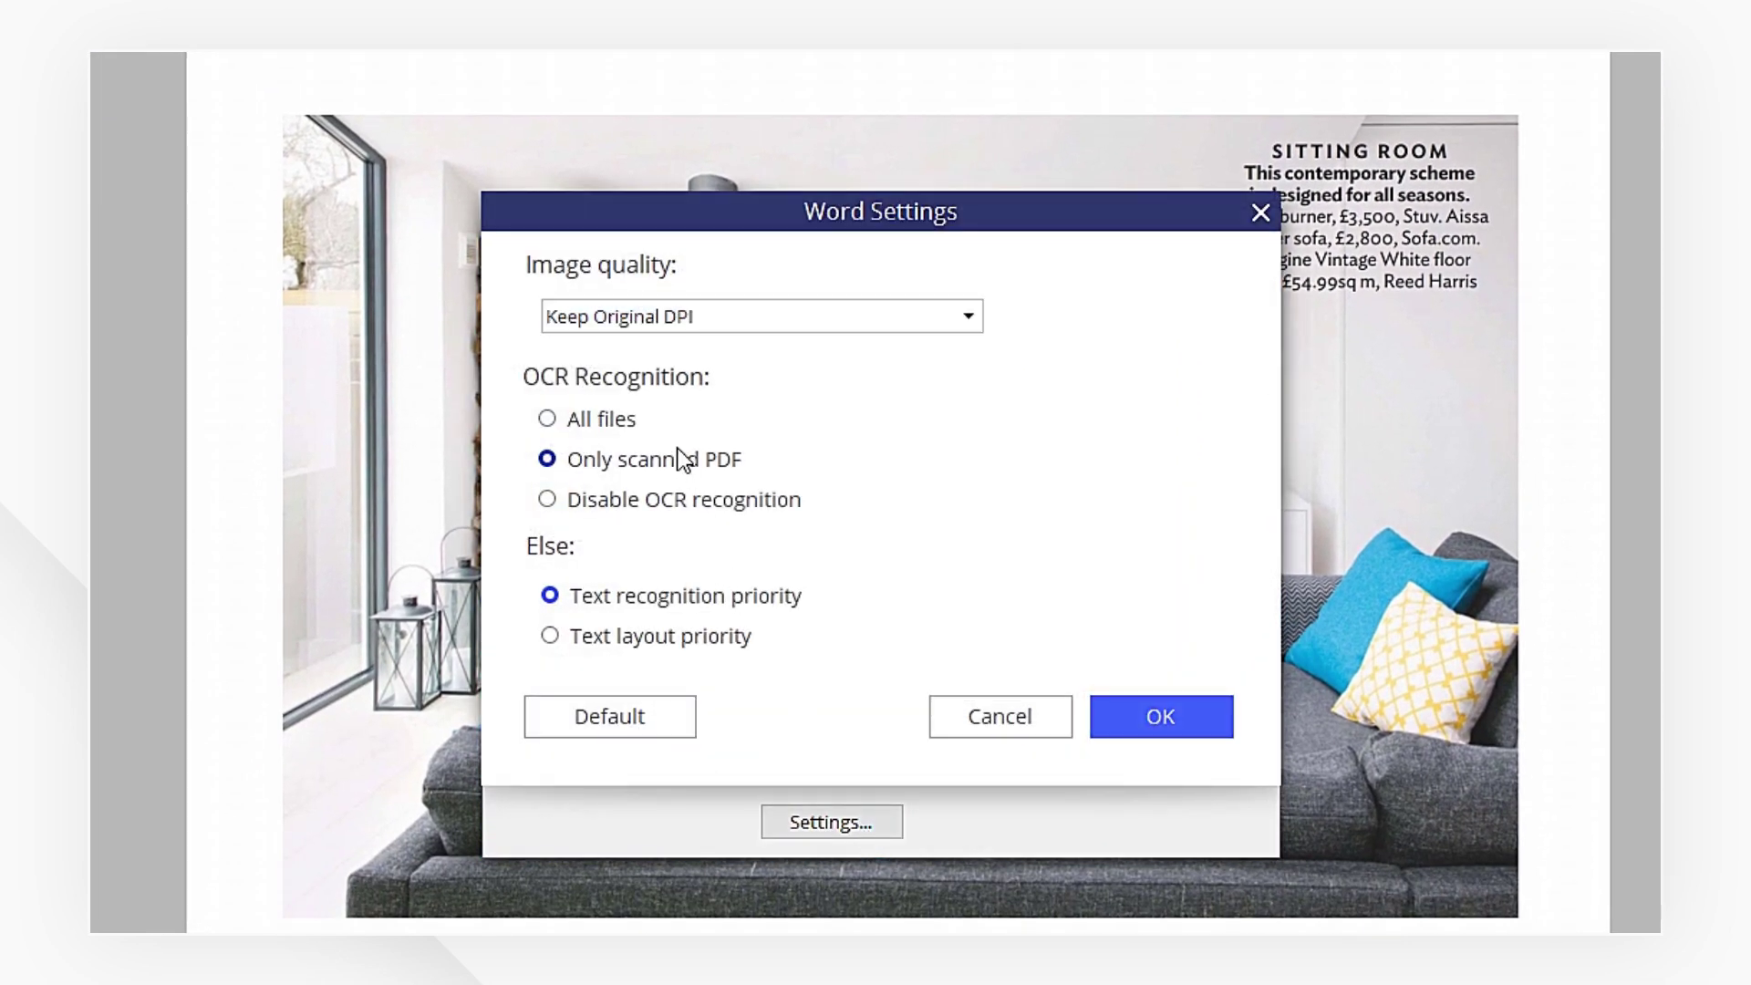
left_click(1120, 709)
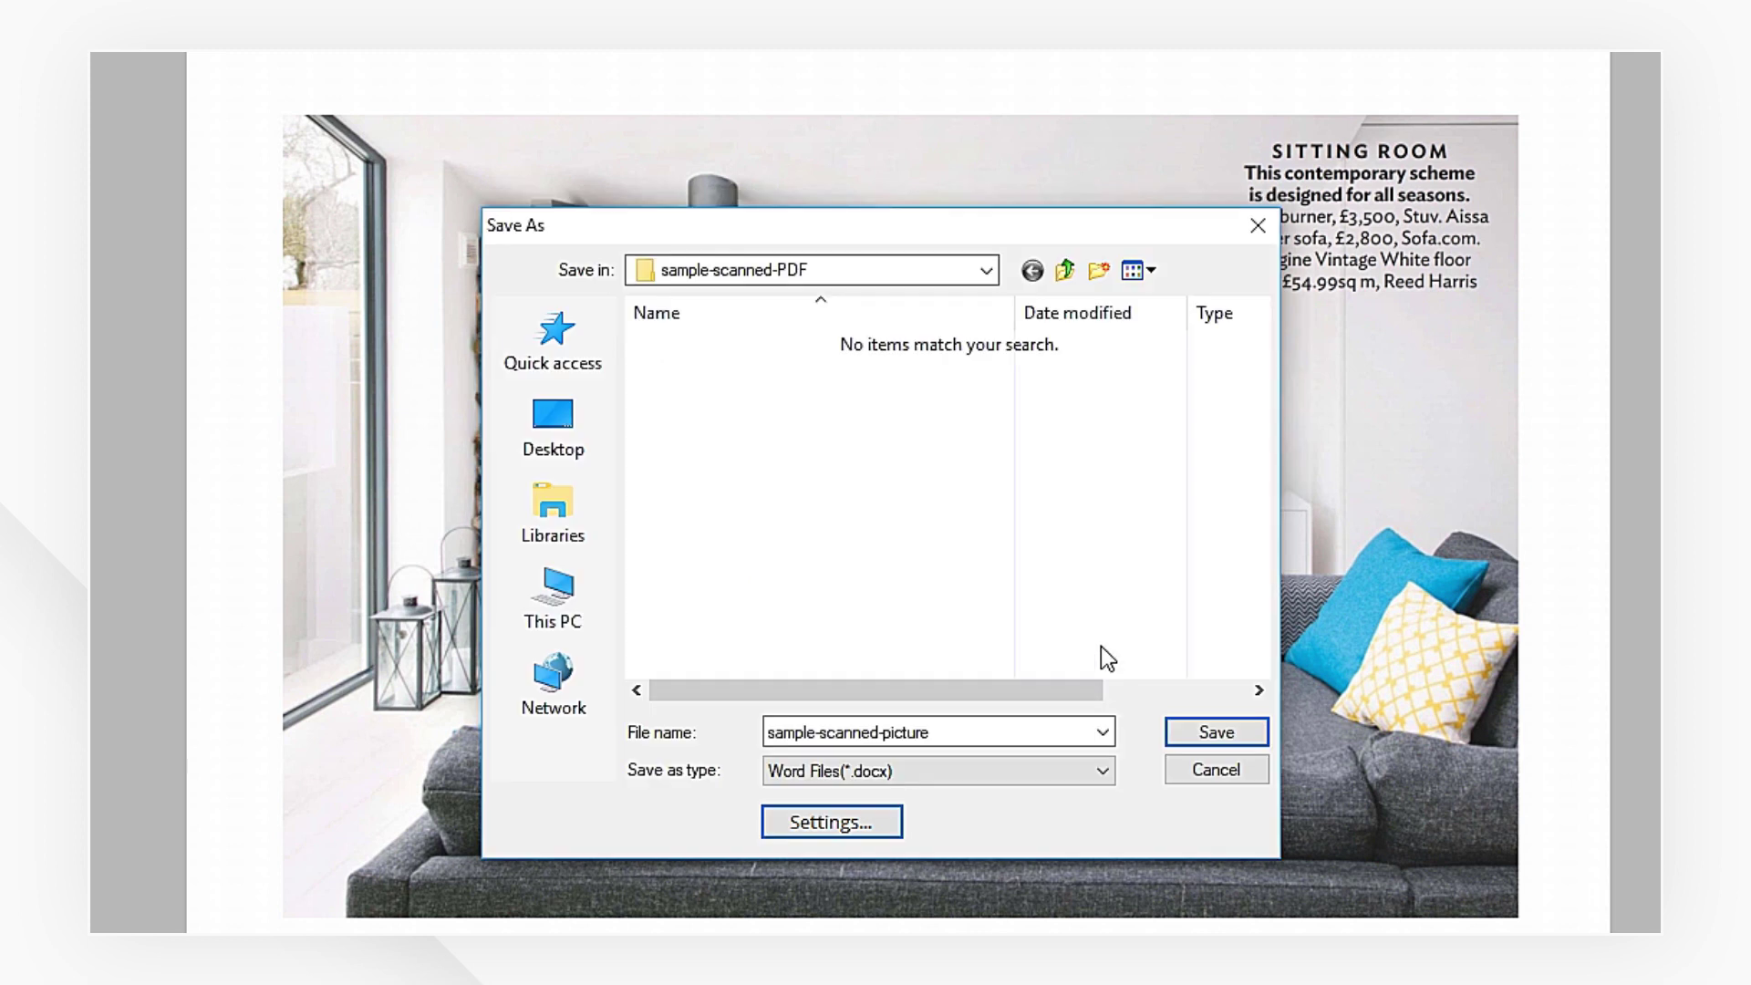
left_click(985, 270)
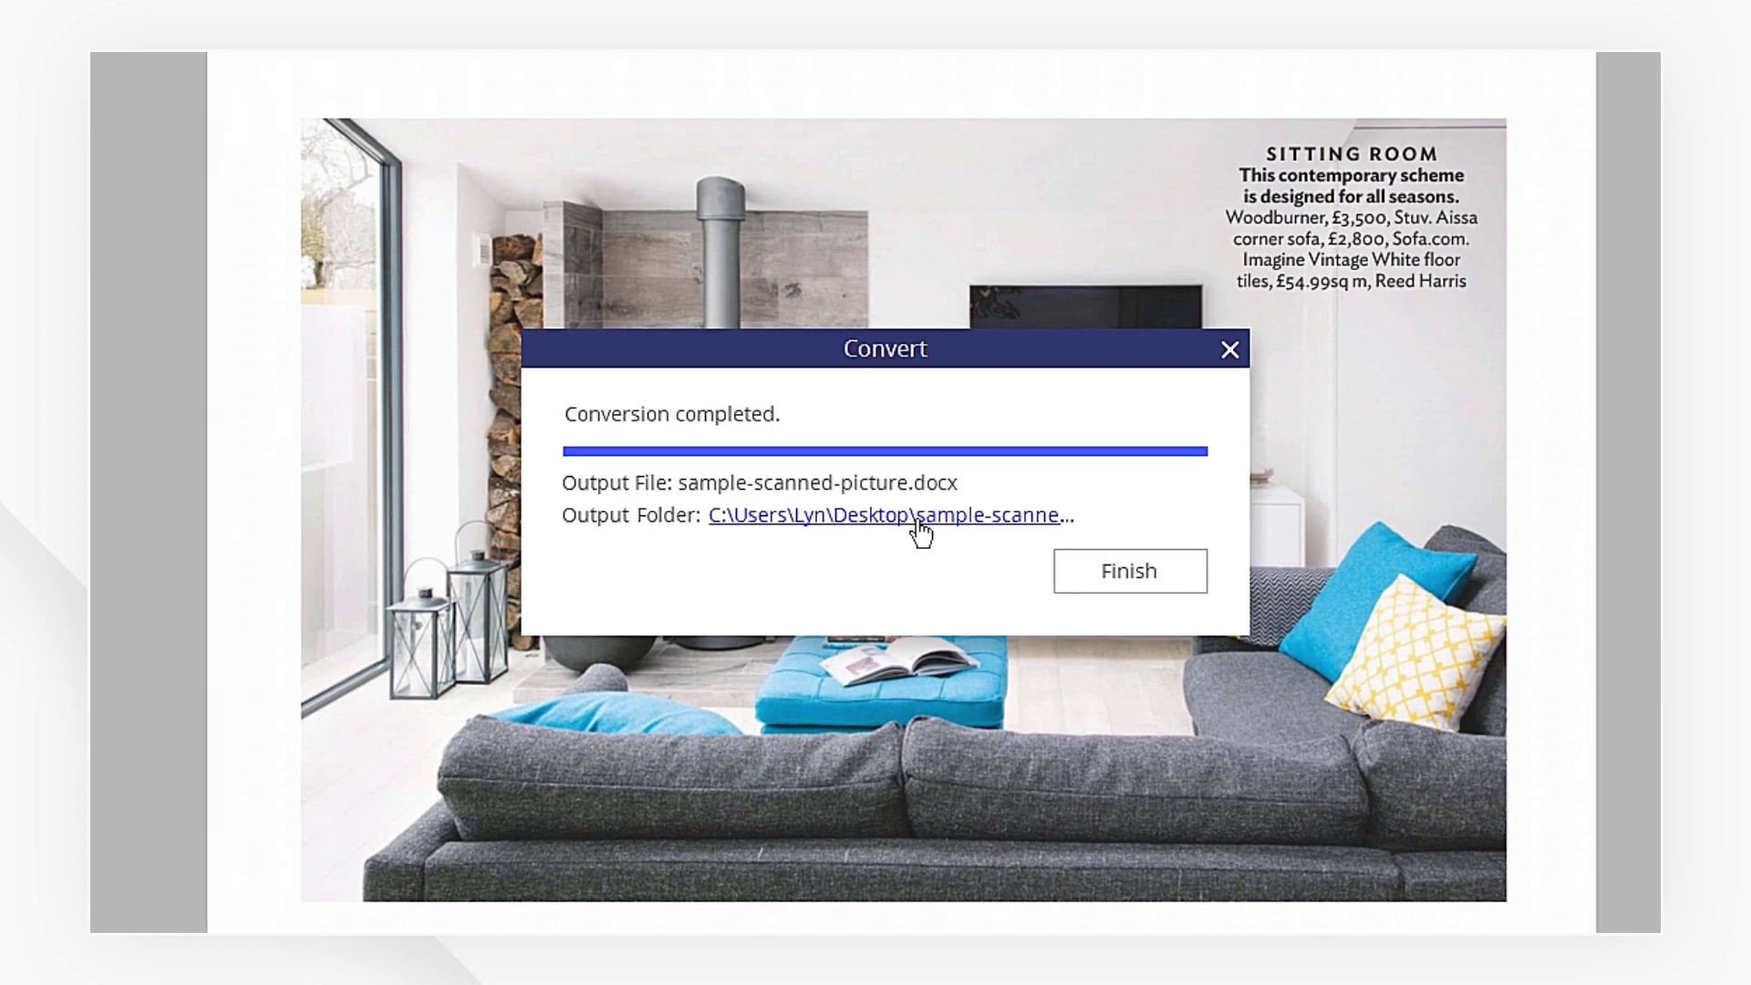
left_click(916, 525)
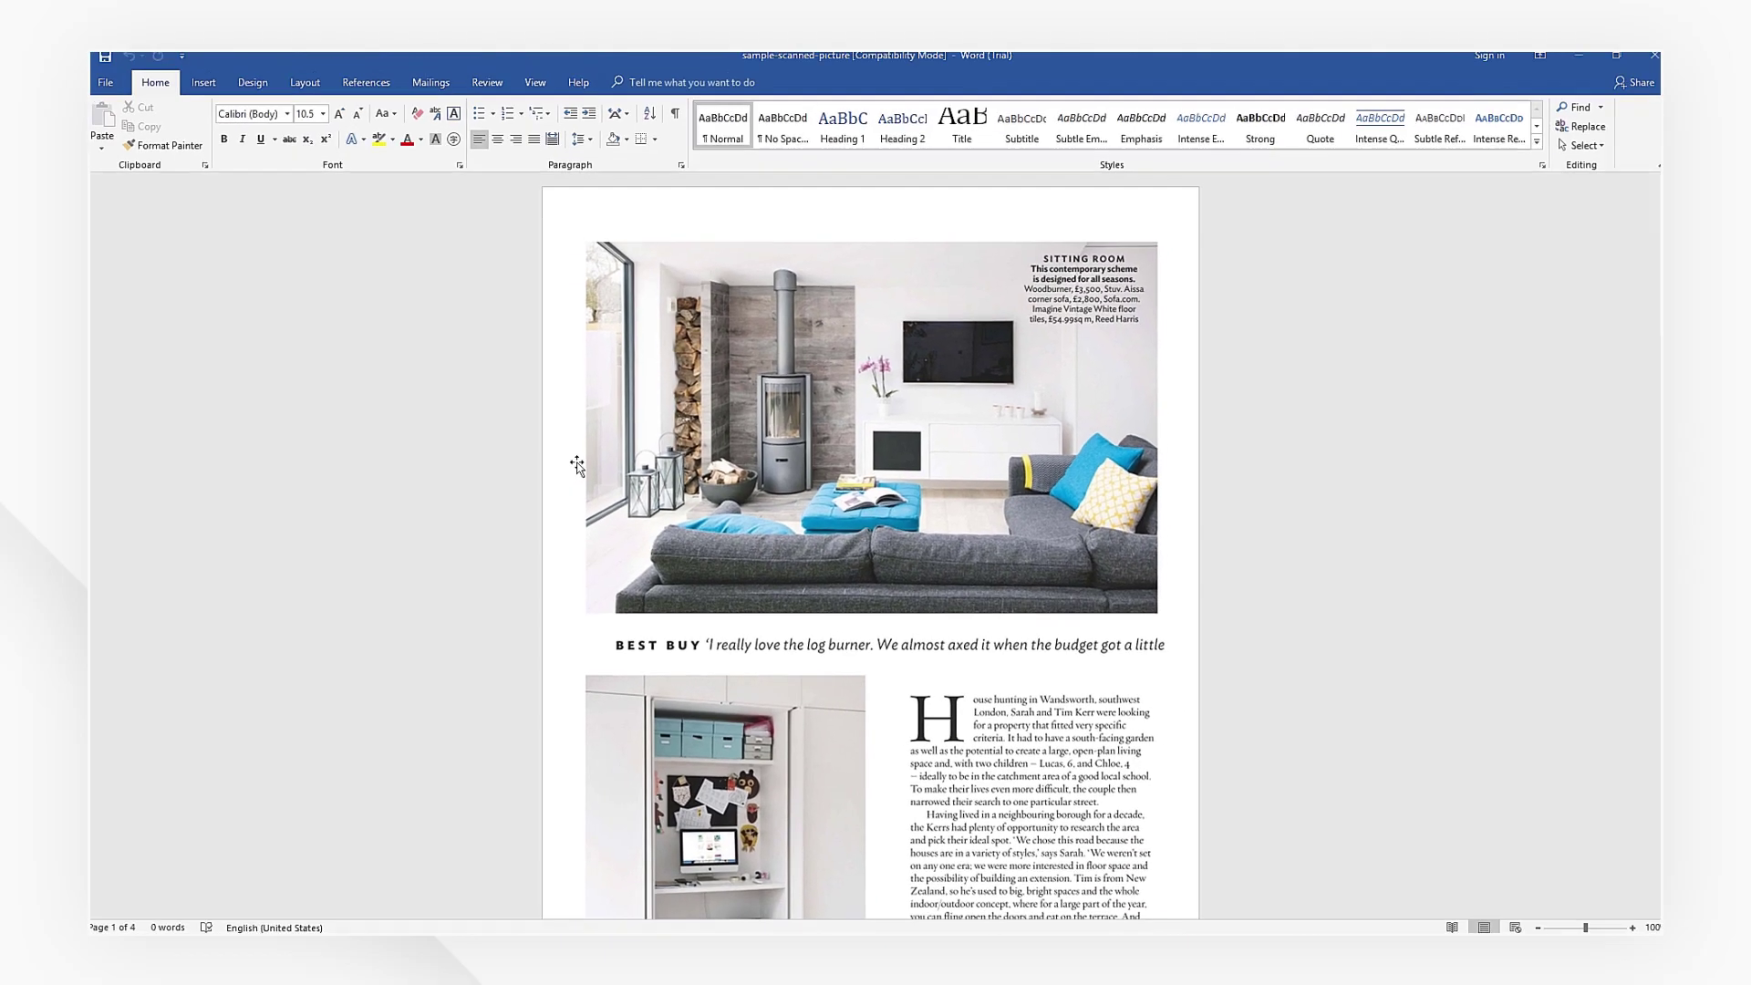
scroll(579, 465, "down", 5)
scroll(579, 465, "down", 5)
scroll(578, 468, "down", 5)
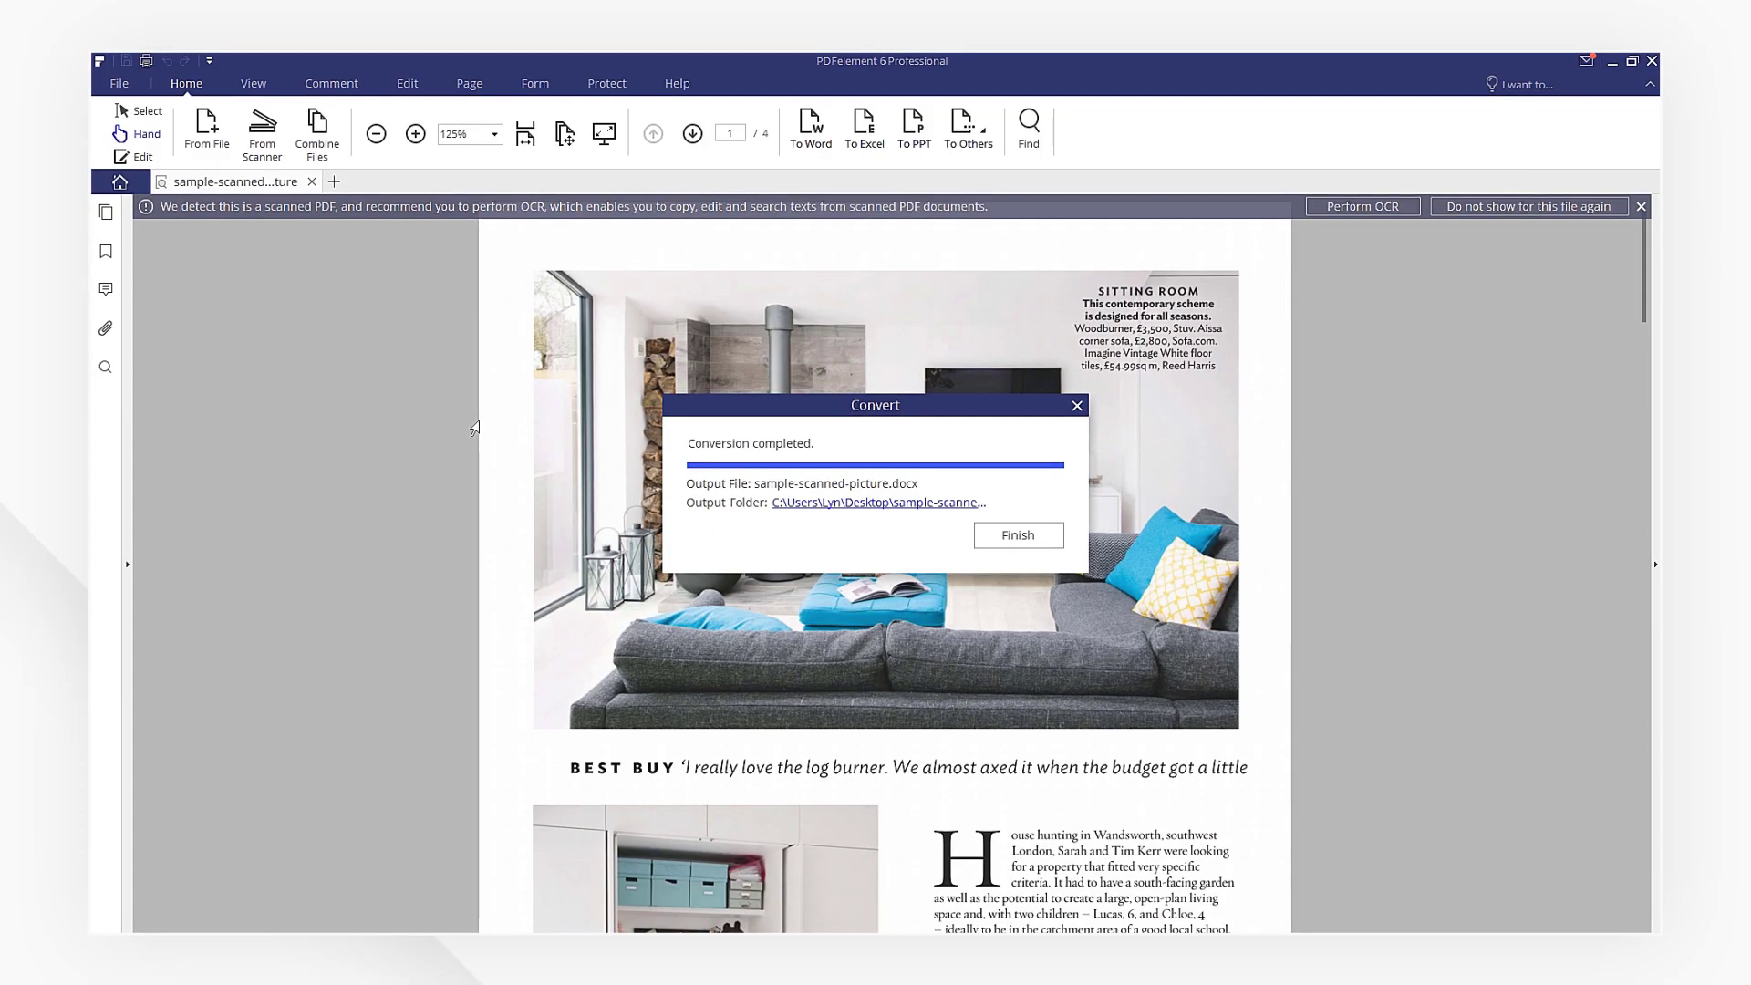
left_click(1080, 406)
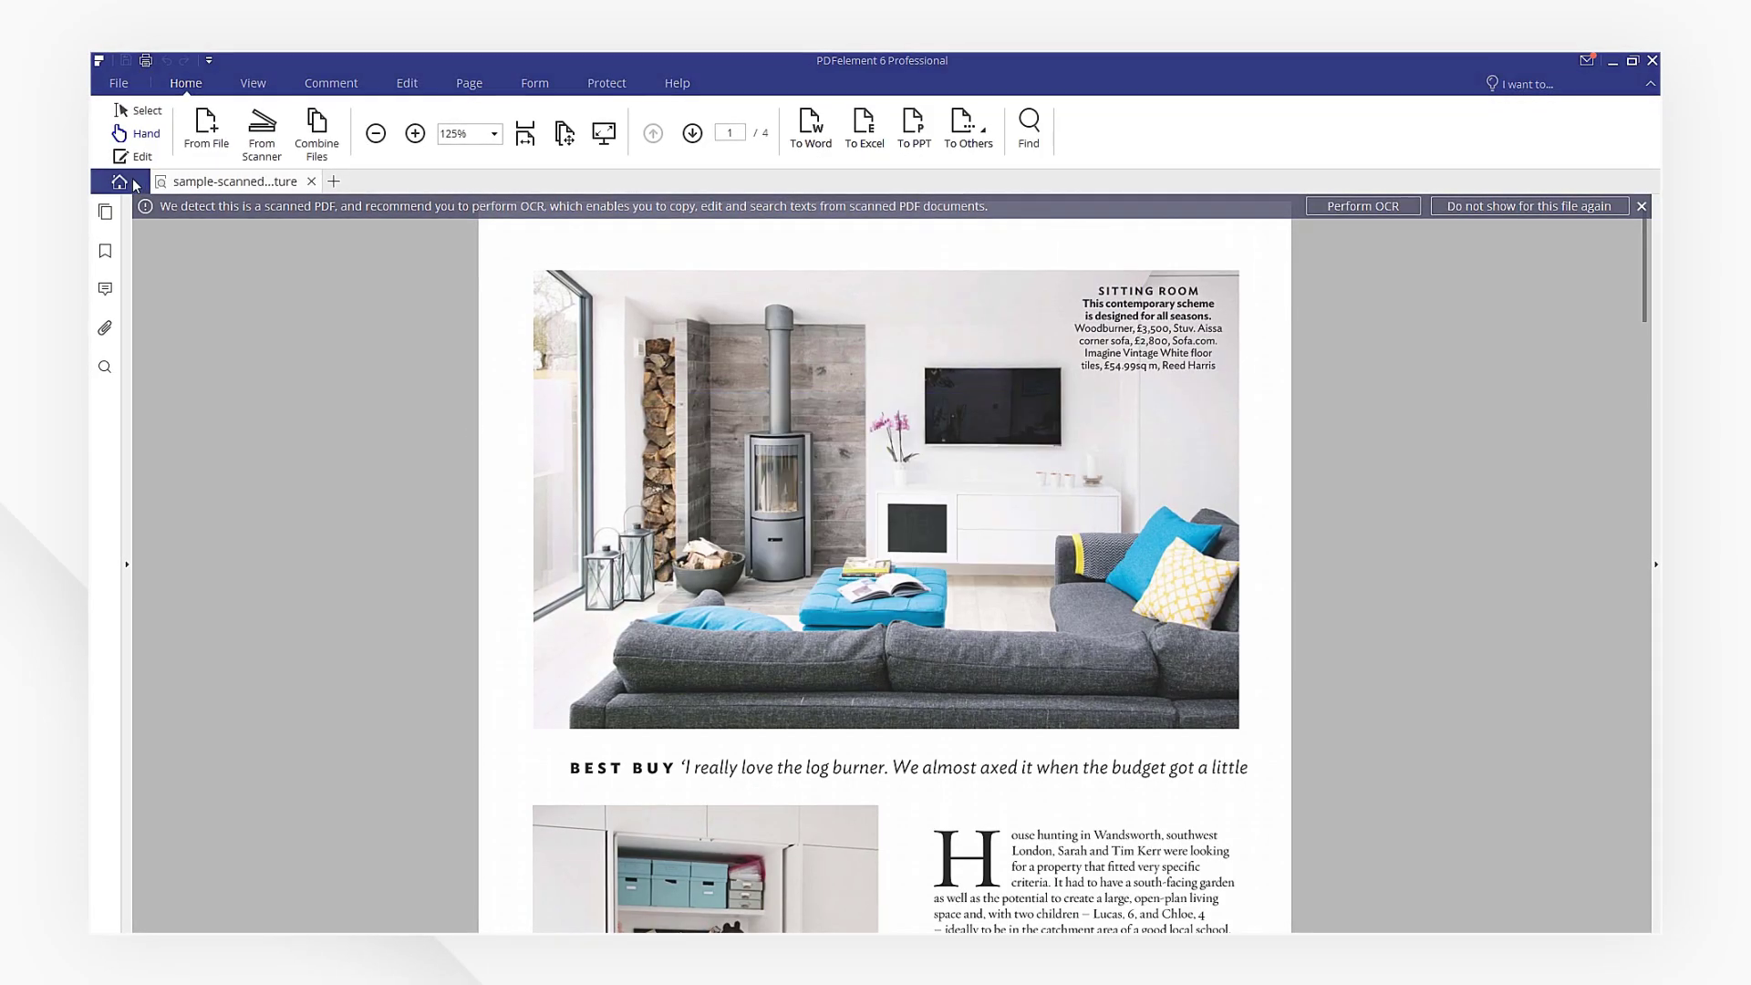
- Return to the start screen and begin adding PDF files in the Batch Process window
left_click(117, 182)
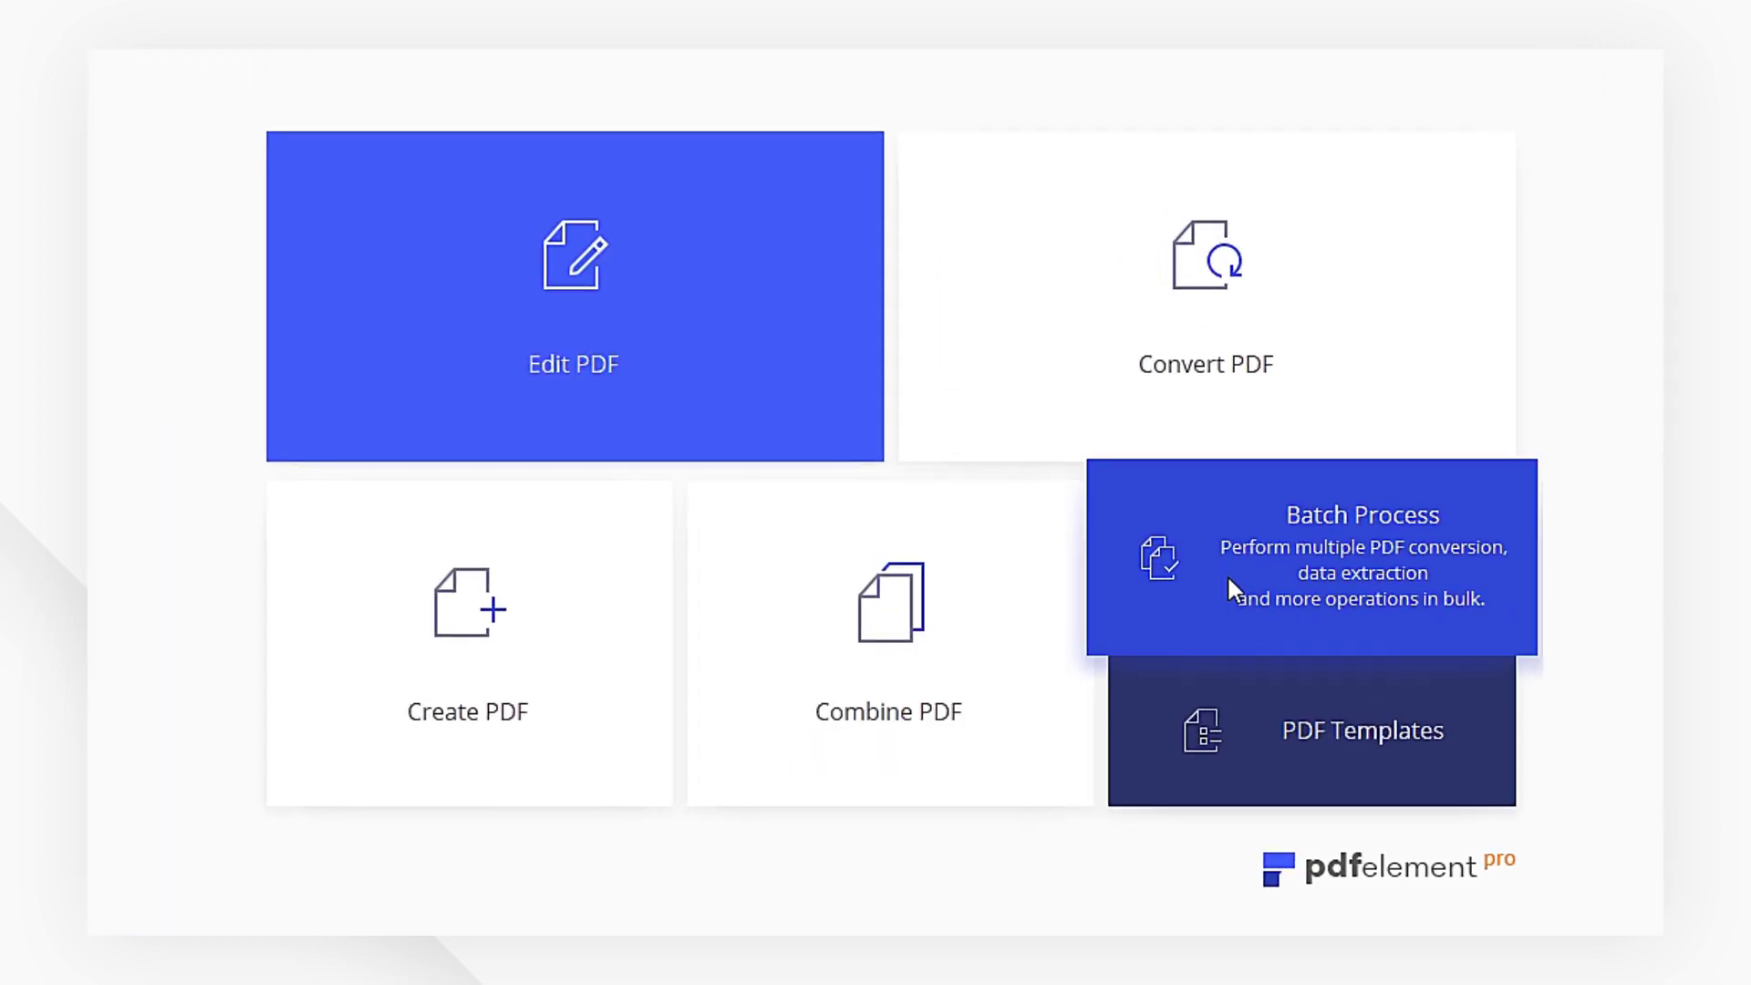
left_click(1241, 580)
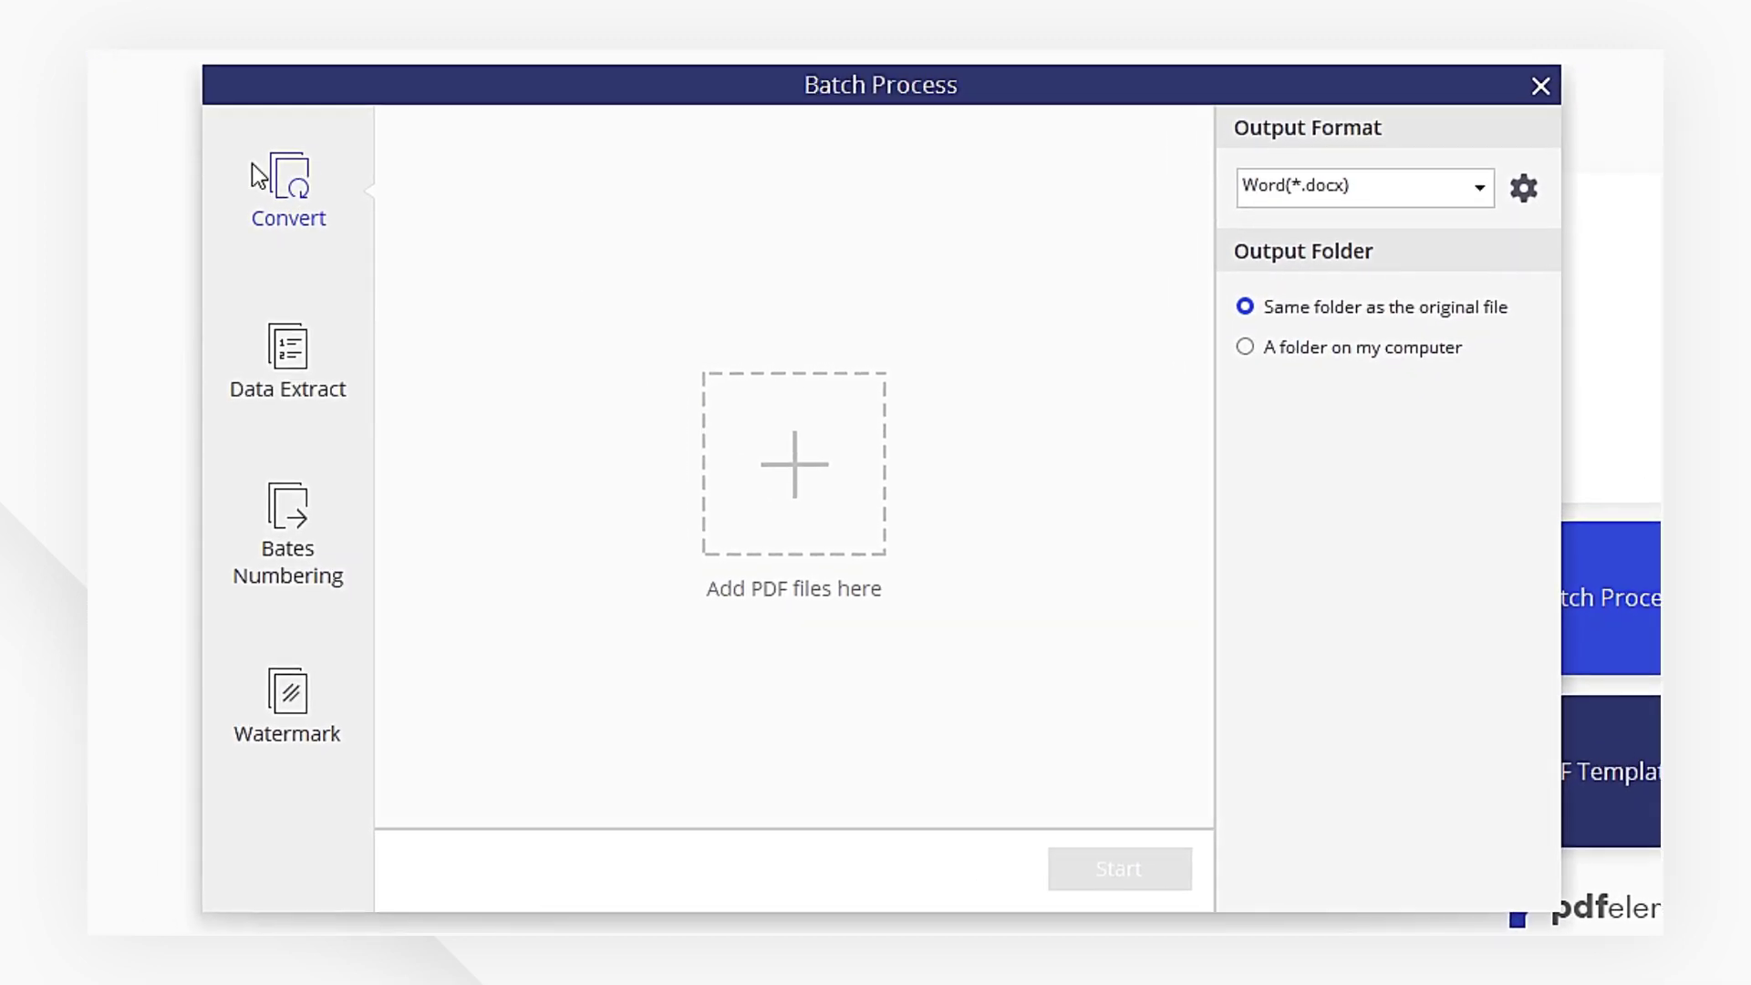
left_click(773, 466)
- Add sample-scanned-picture_1 to _5 to the batch with Word (.docx) output and OCR settings accepted
left_click_drag(709, 523, 643, 341)
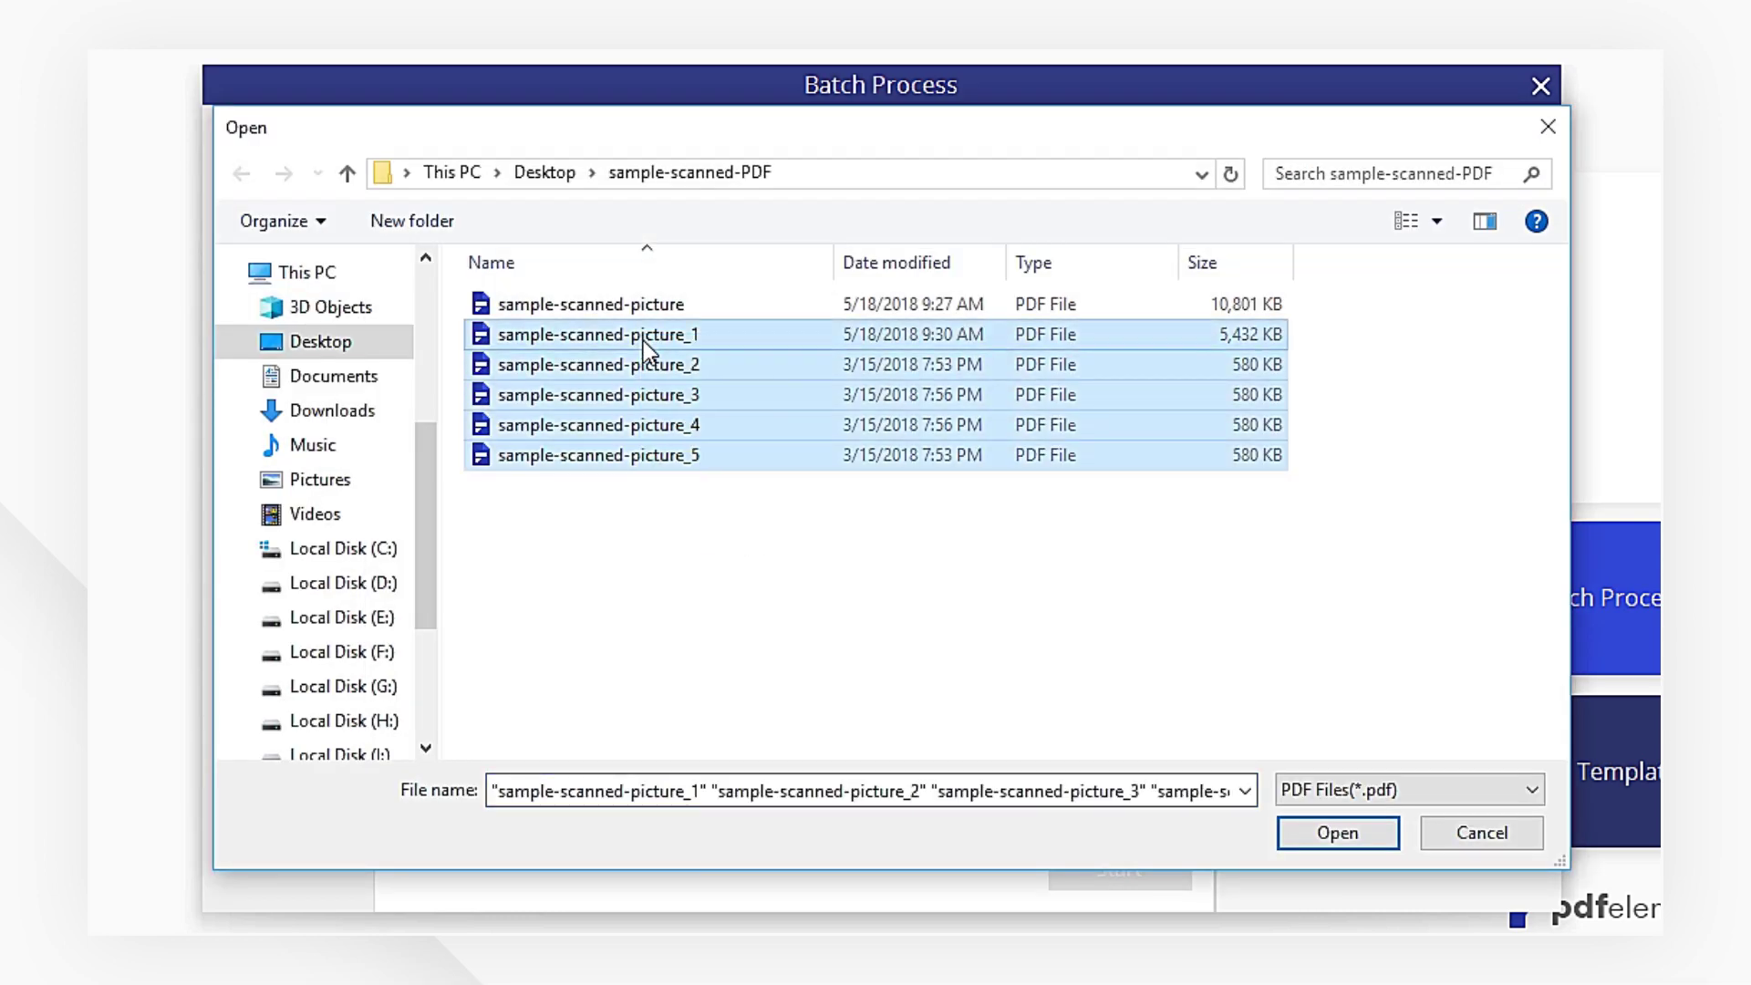
left_click(1315, 846)
left_click(1479, 187)
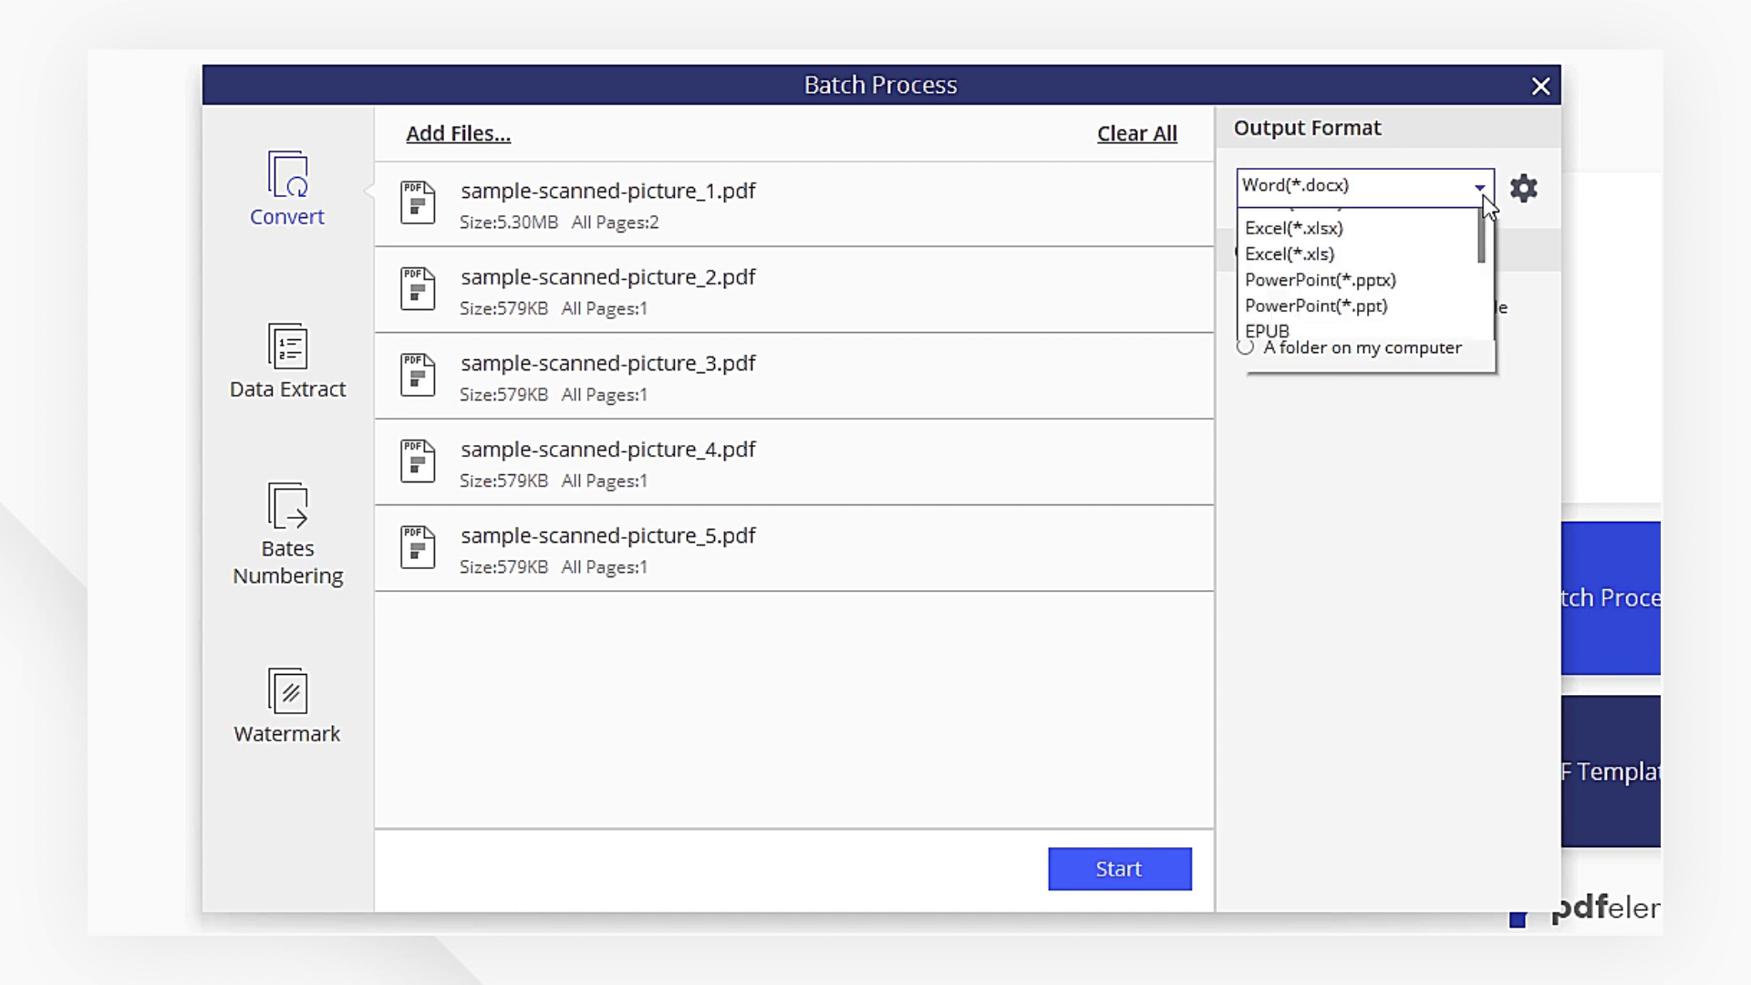
left_click(1418, 223)
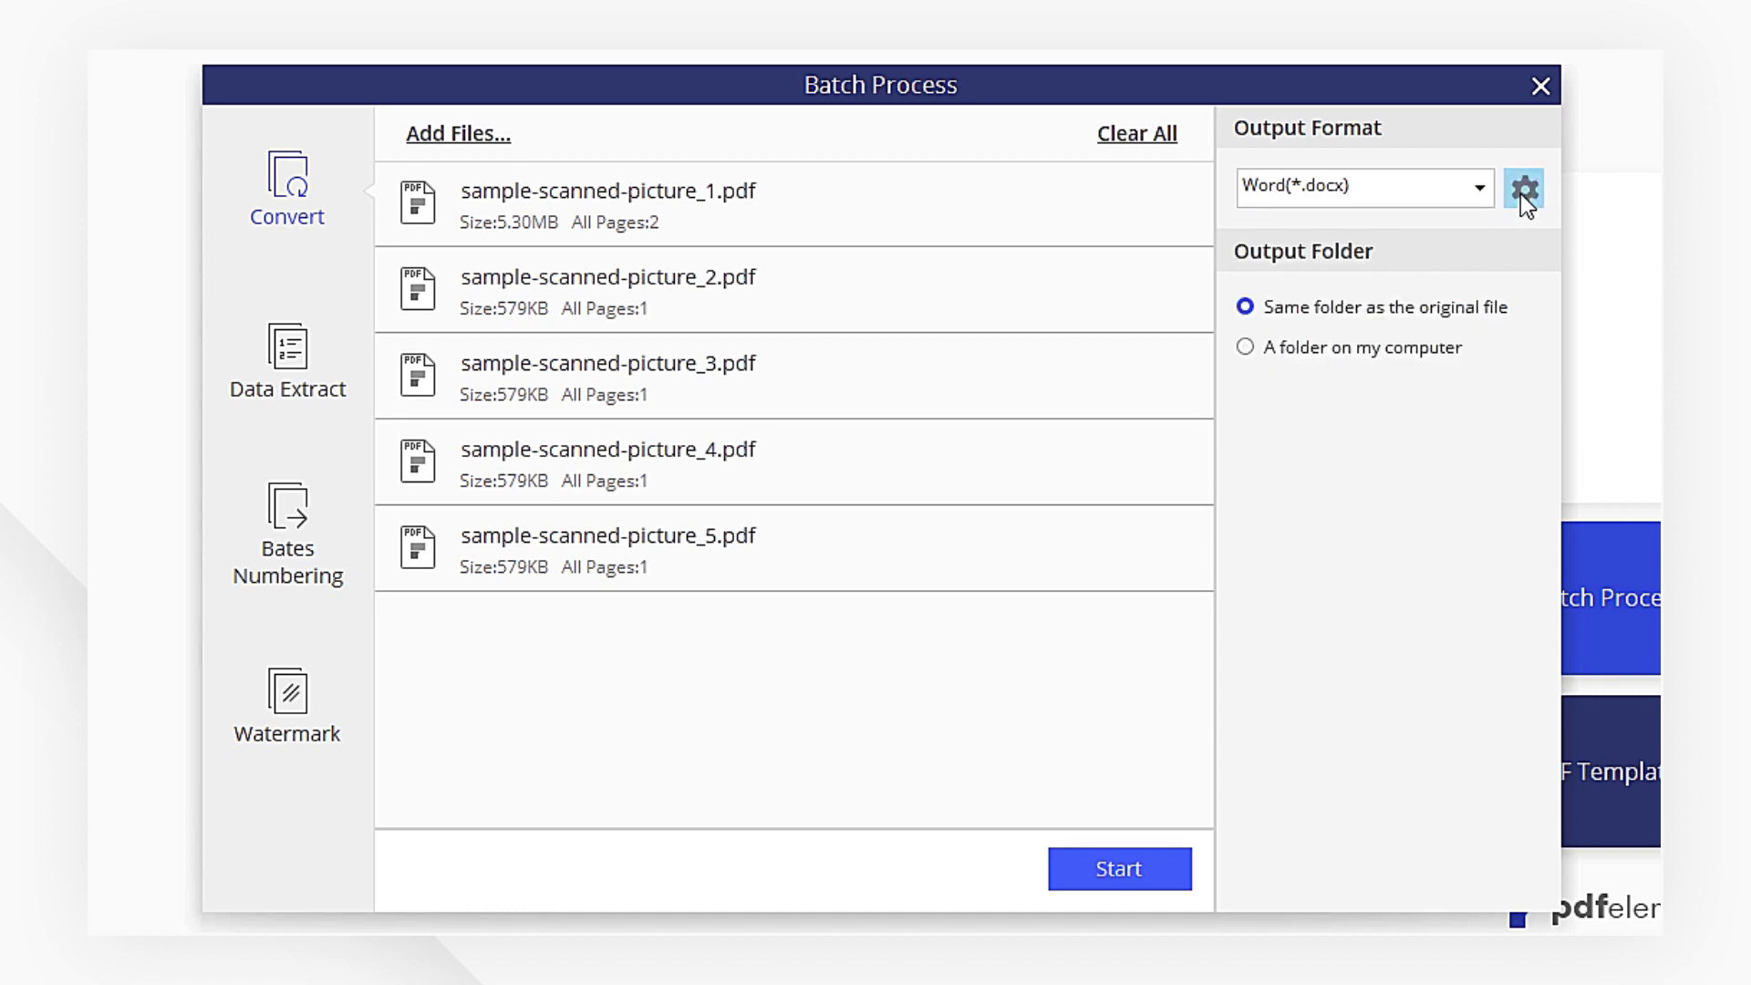
left_click(1522, 192)
left_click(696, 450)
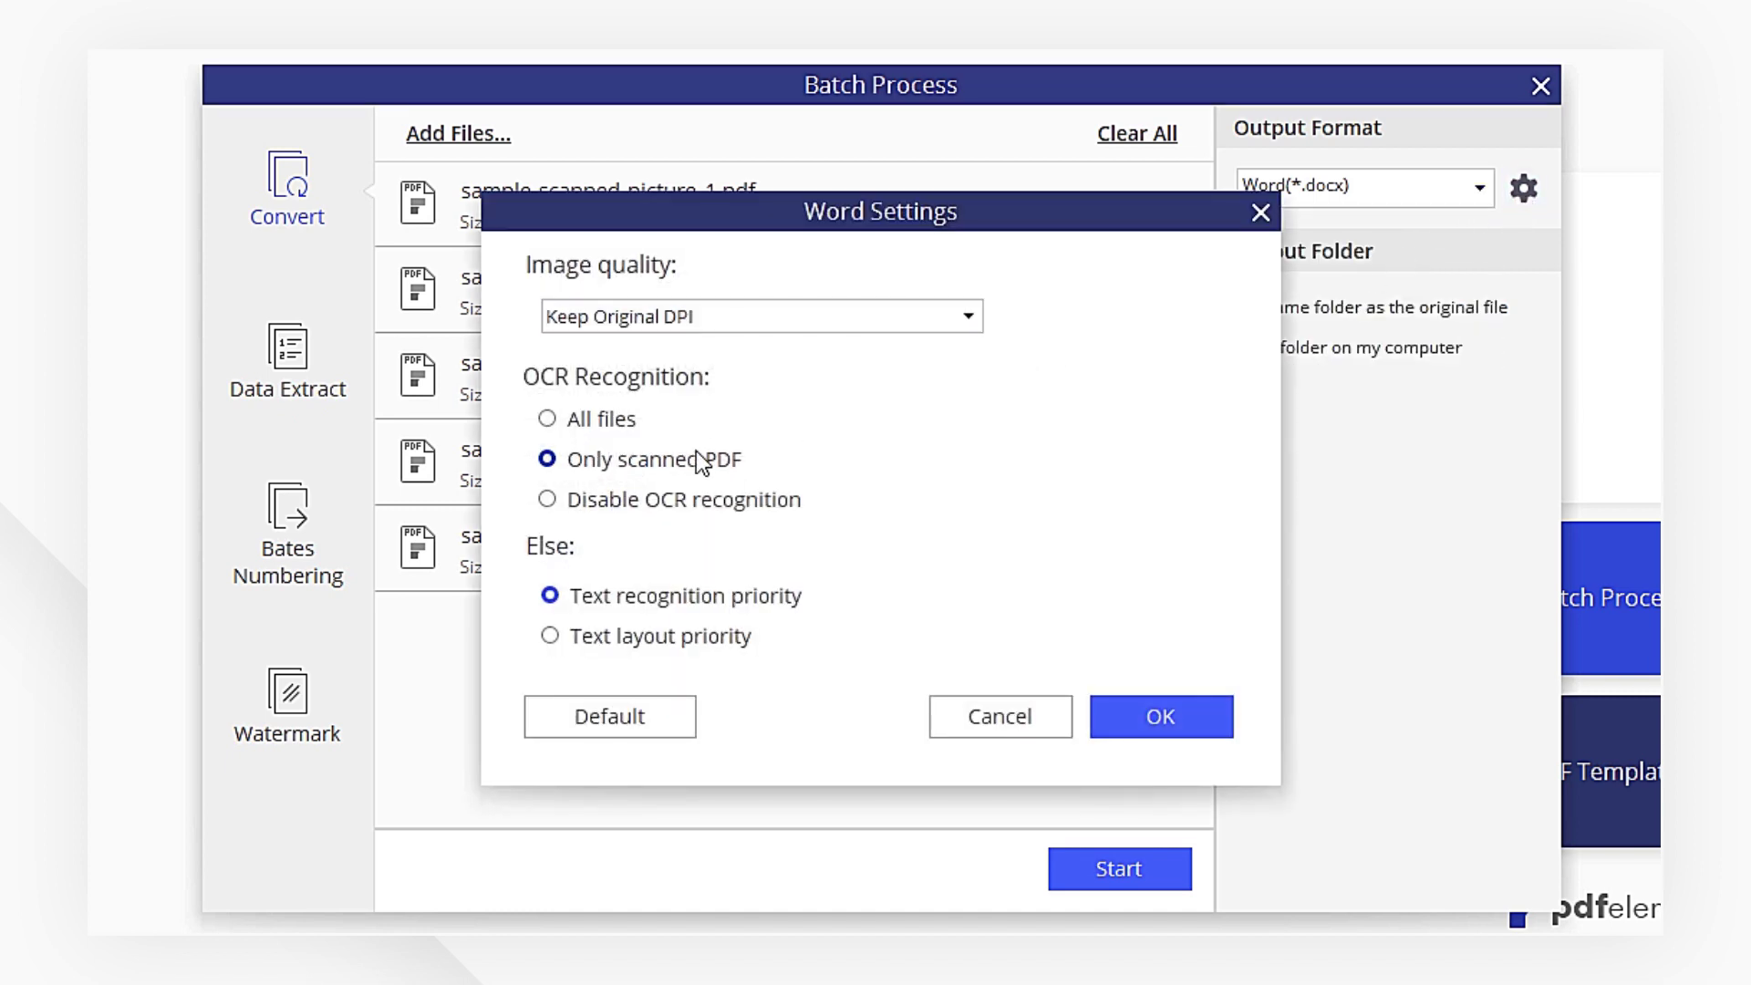
left_click(1136, 715)
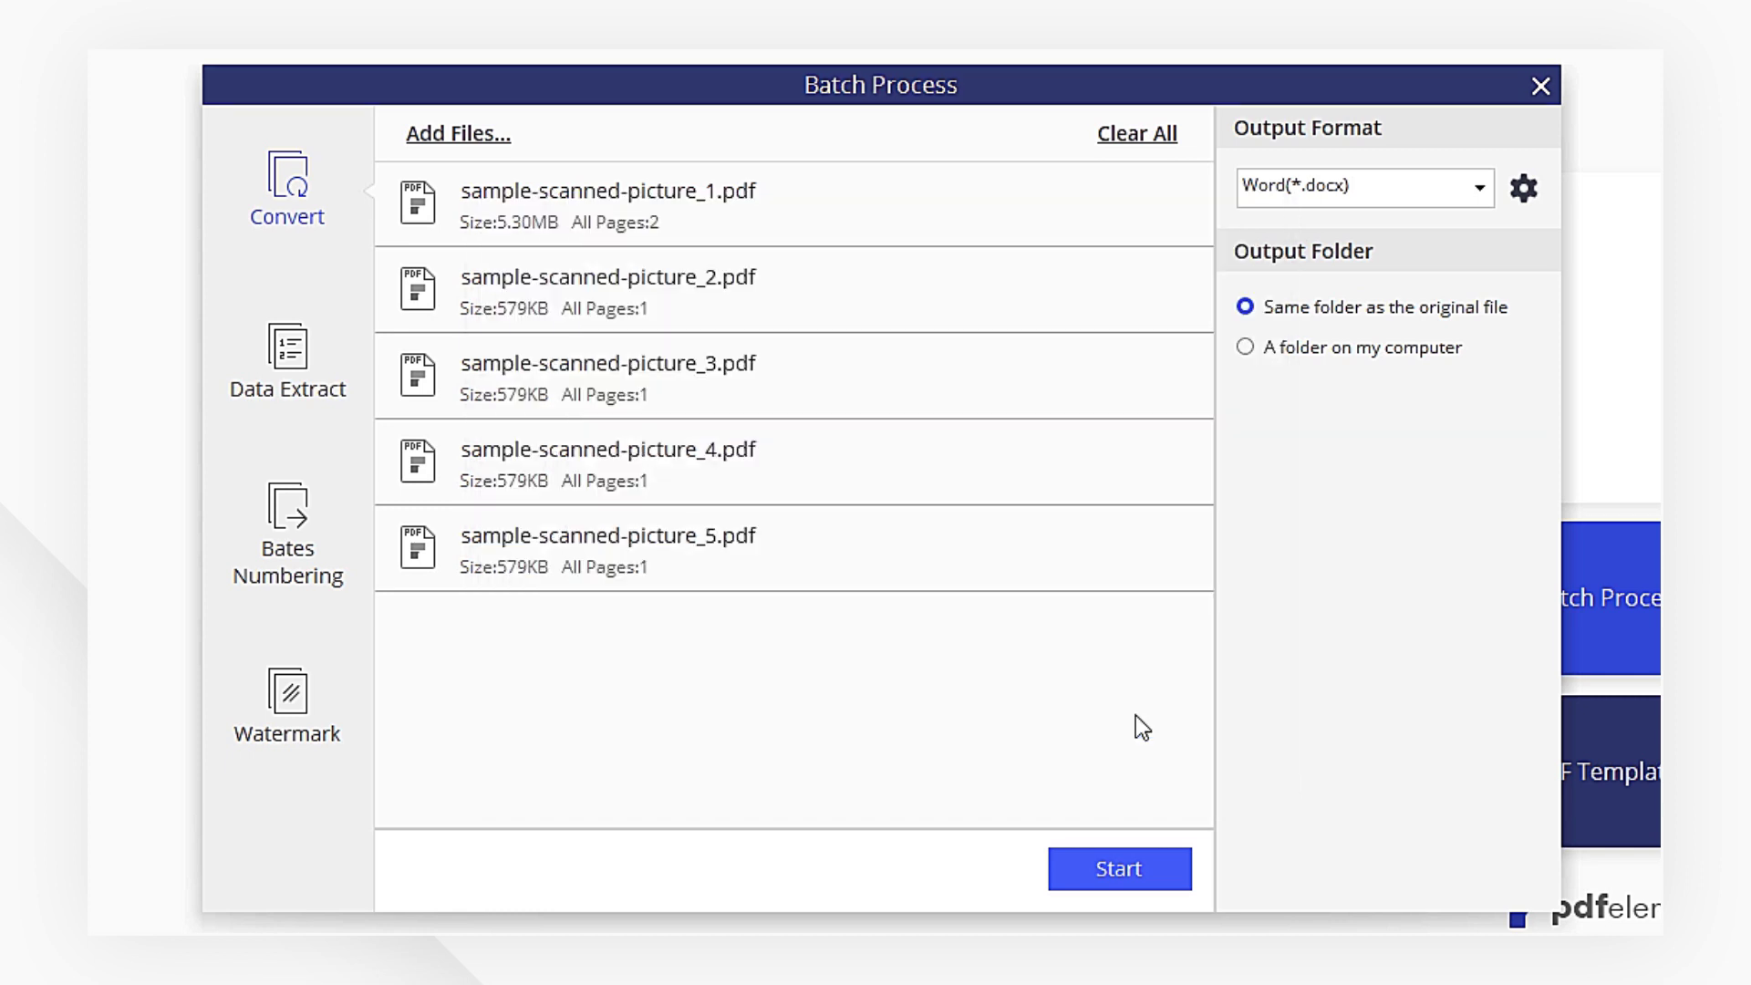
- Batch-convert all five PDFs and view sample-scanned-picture_1.docx in Word
left_click(1138, 861)
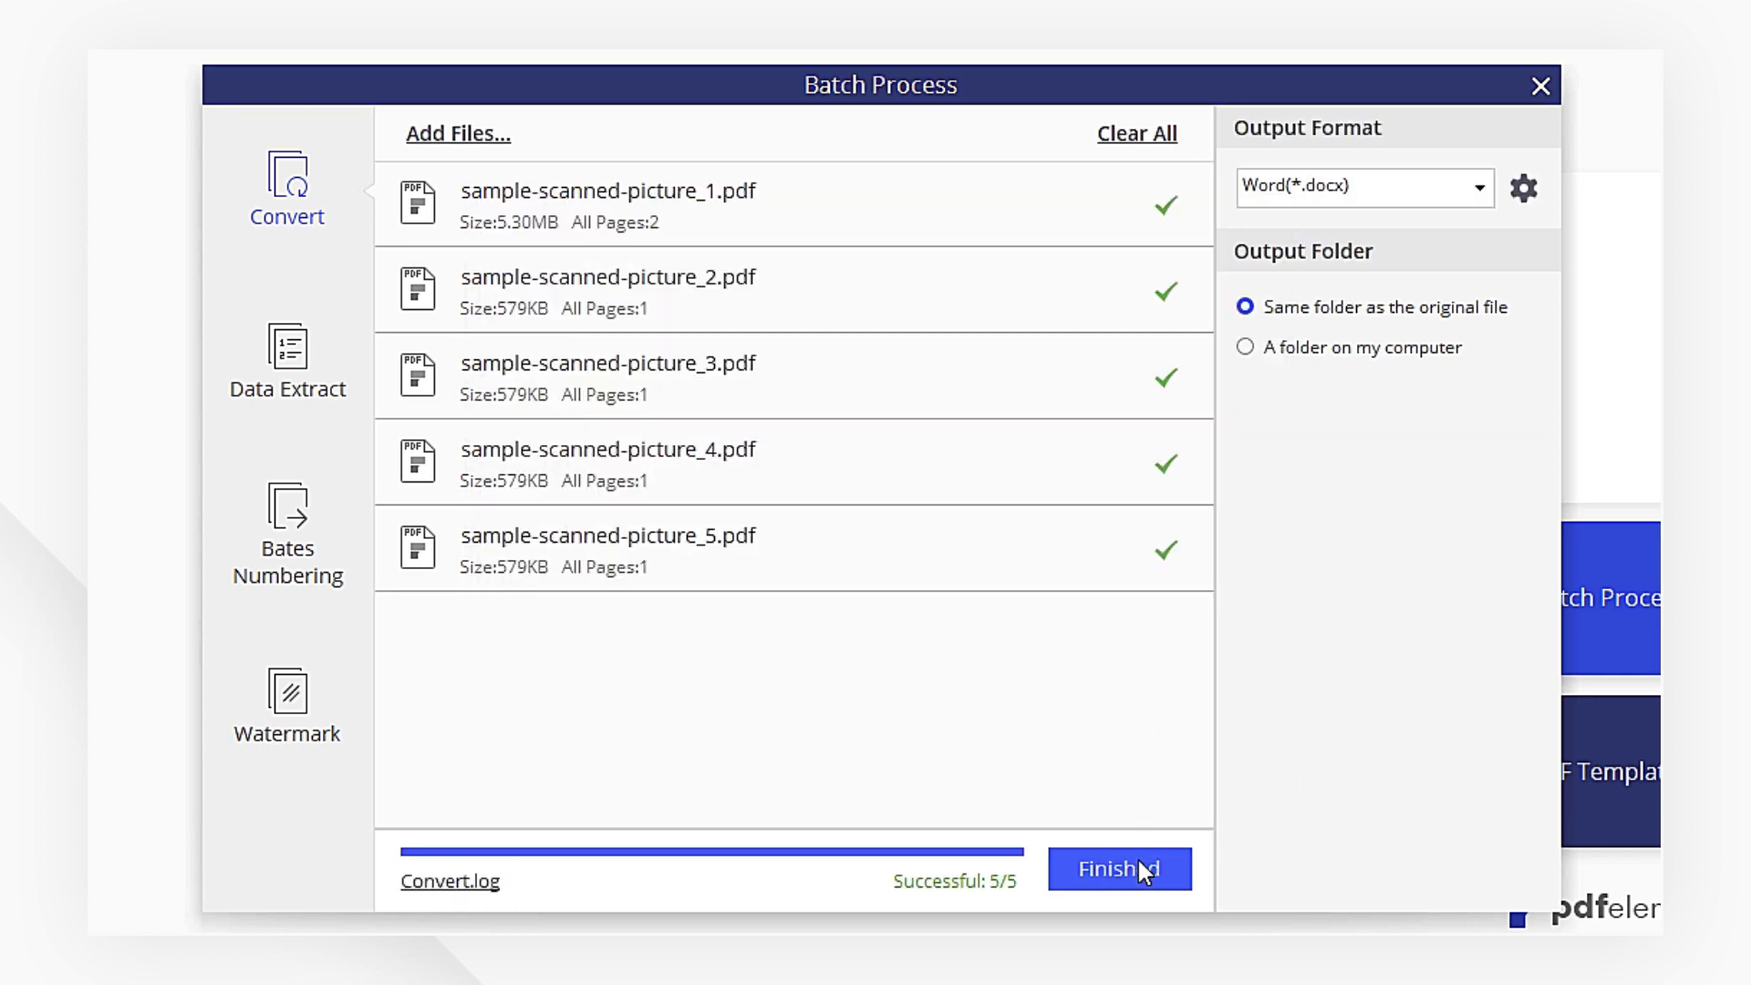
left_click(1138, 860)
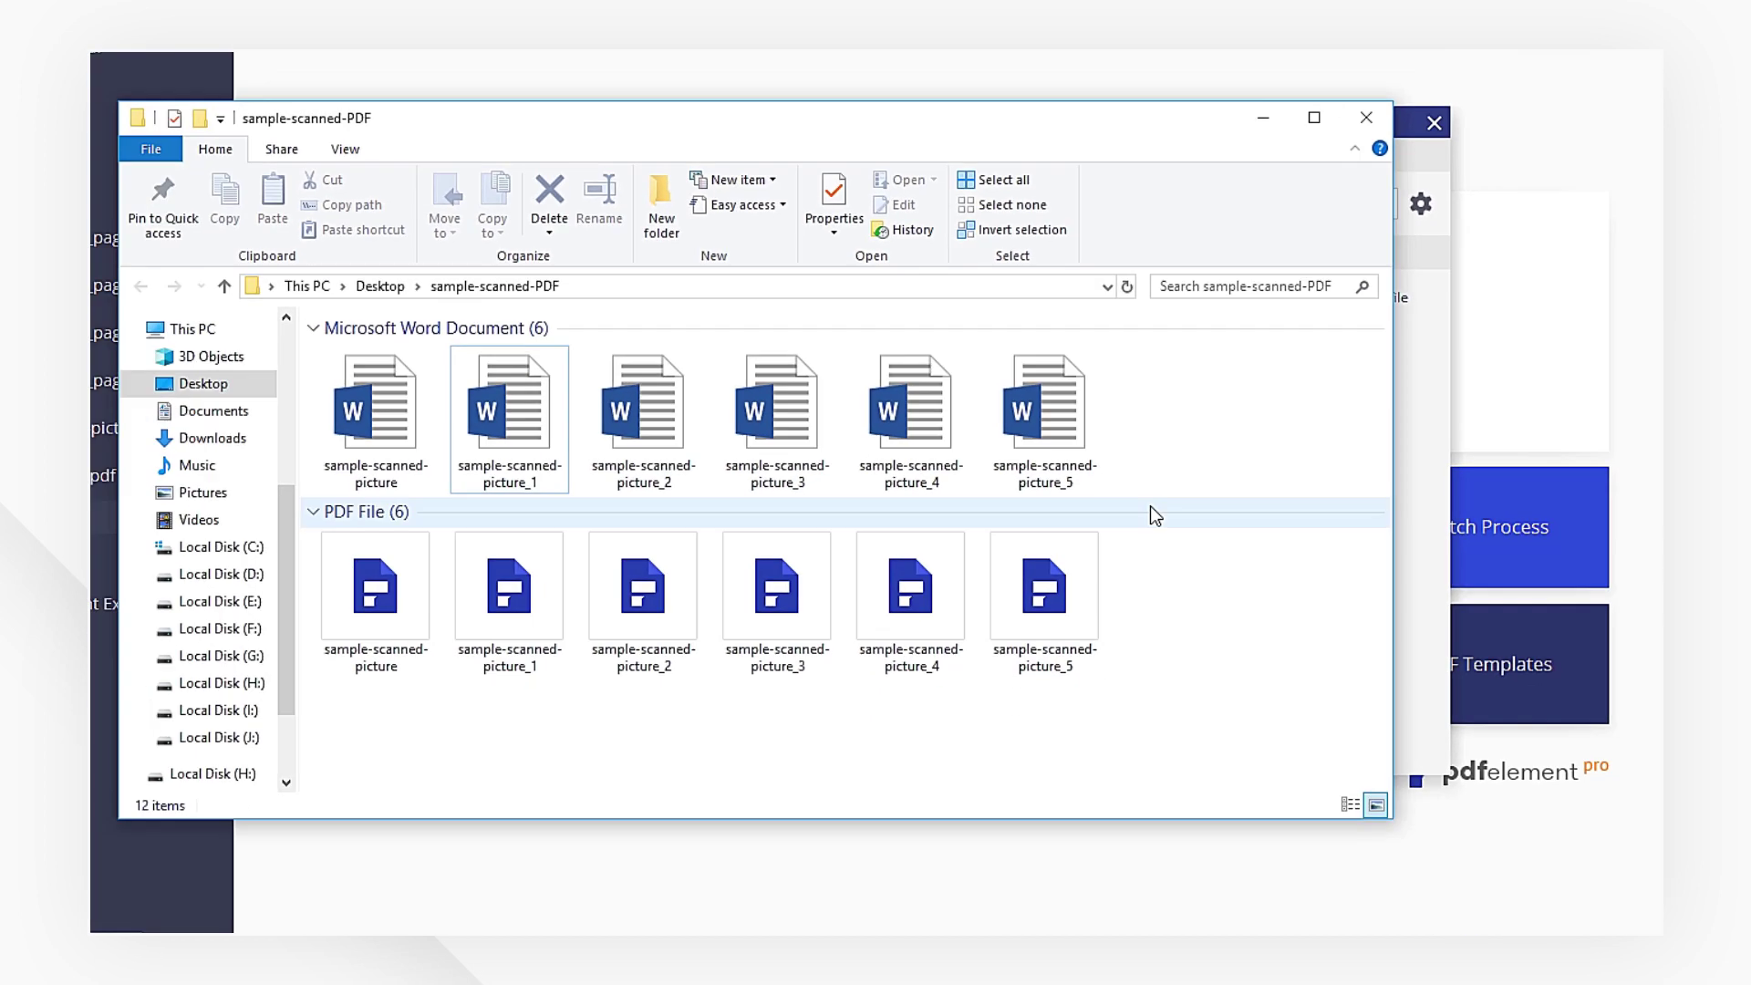
mouse_move(1194, 419)
left_mouse_down()
mouse_move(451, 431)
mouse_move(524, 436)
left_mouse_up()
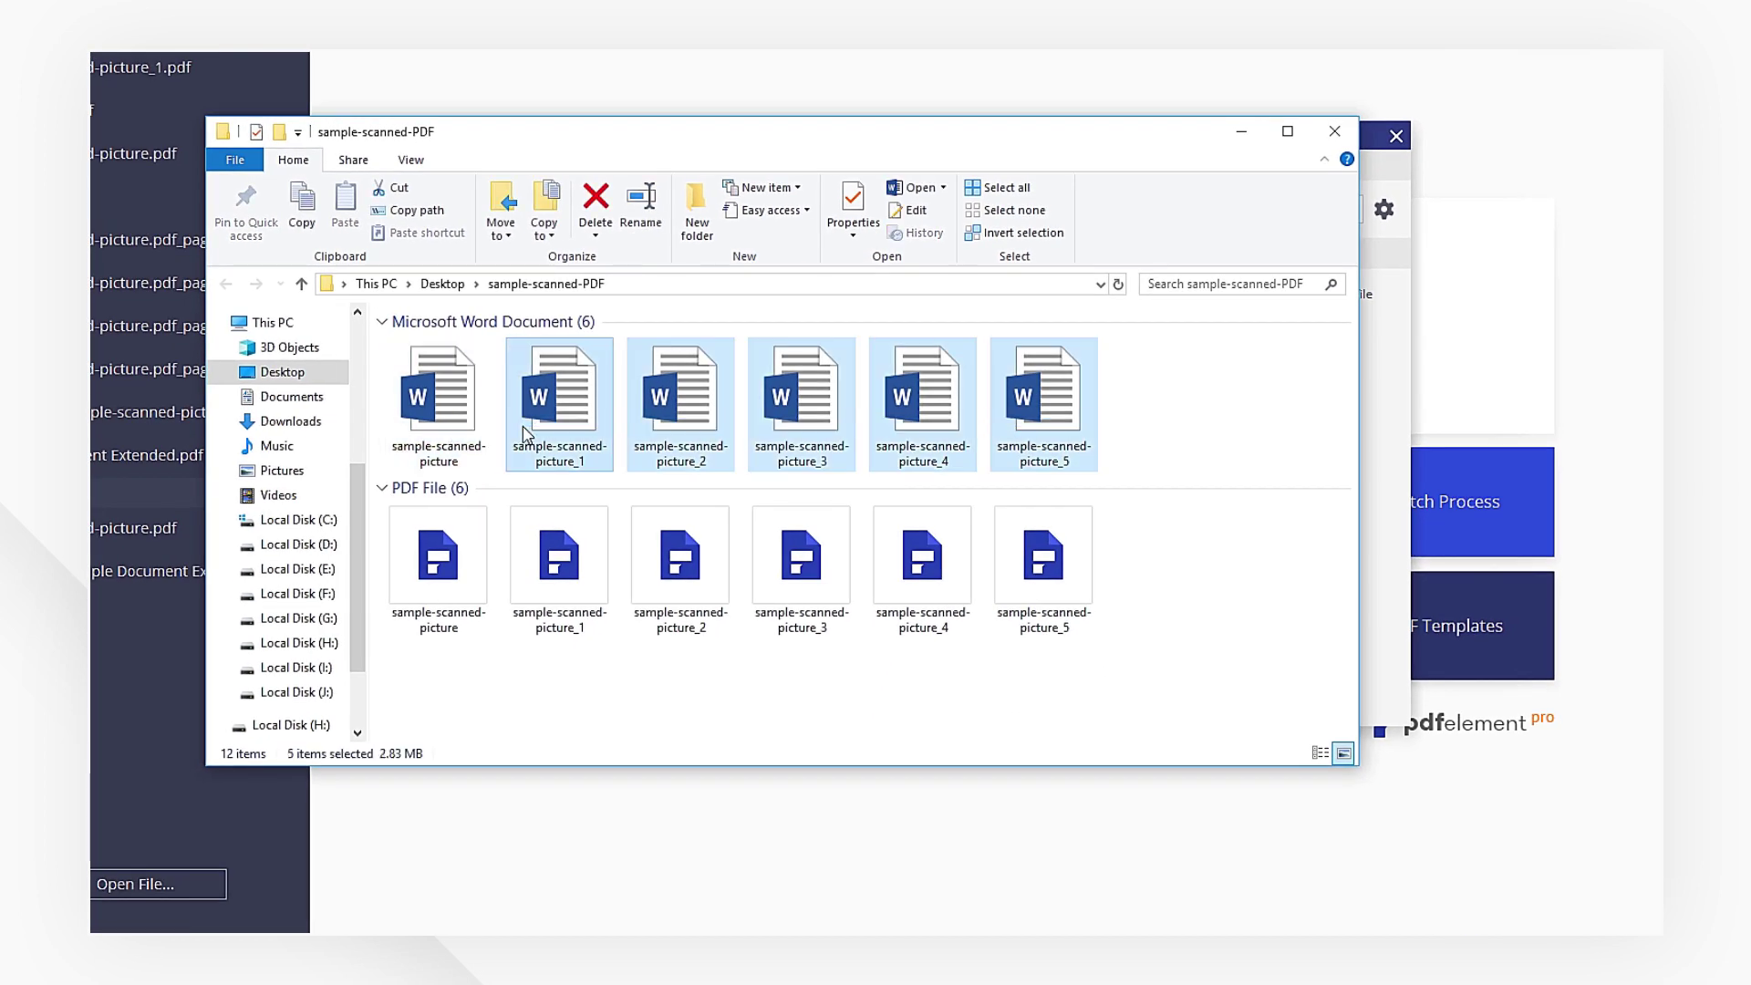
double_click(523, 436)
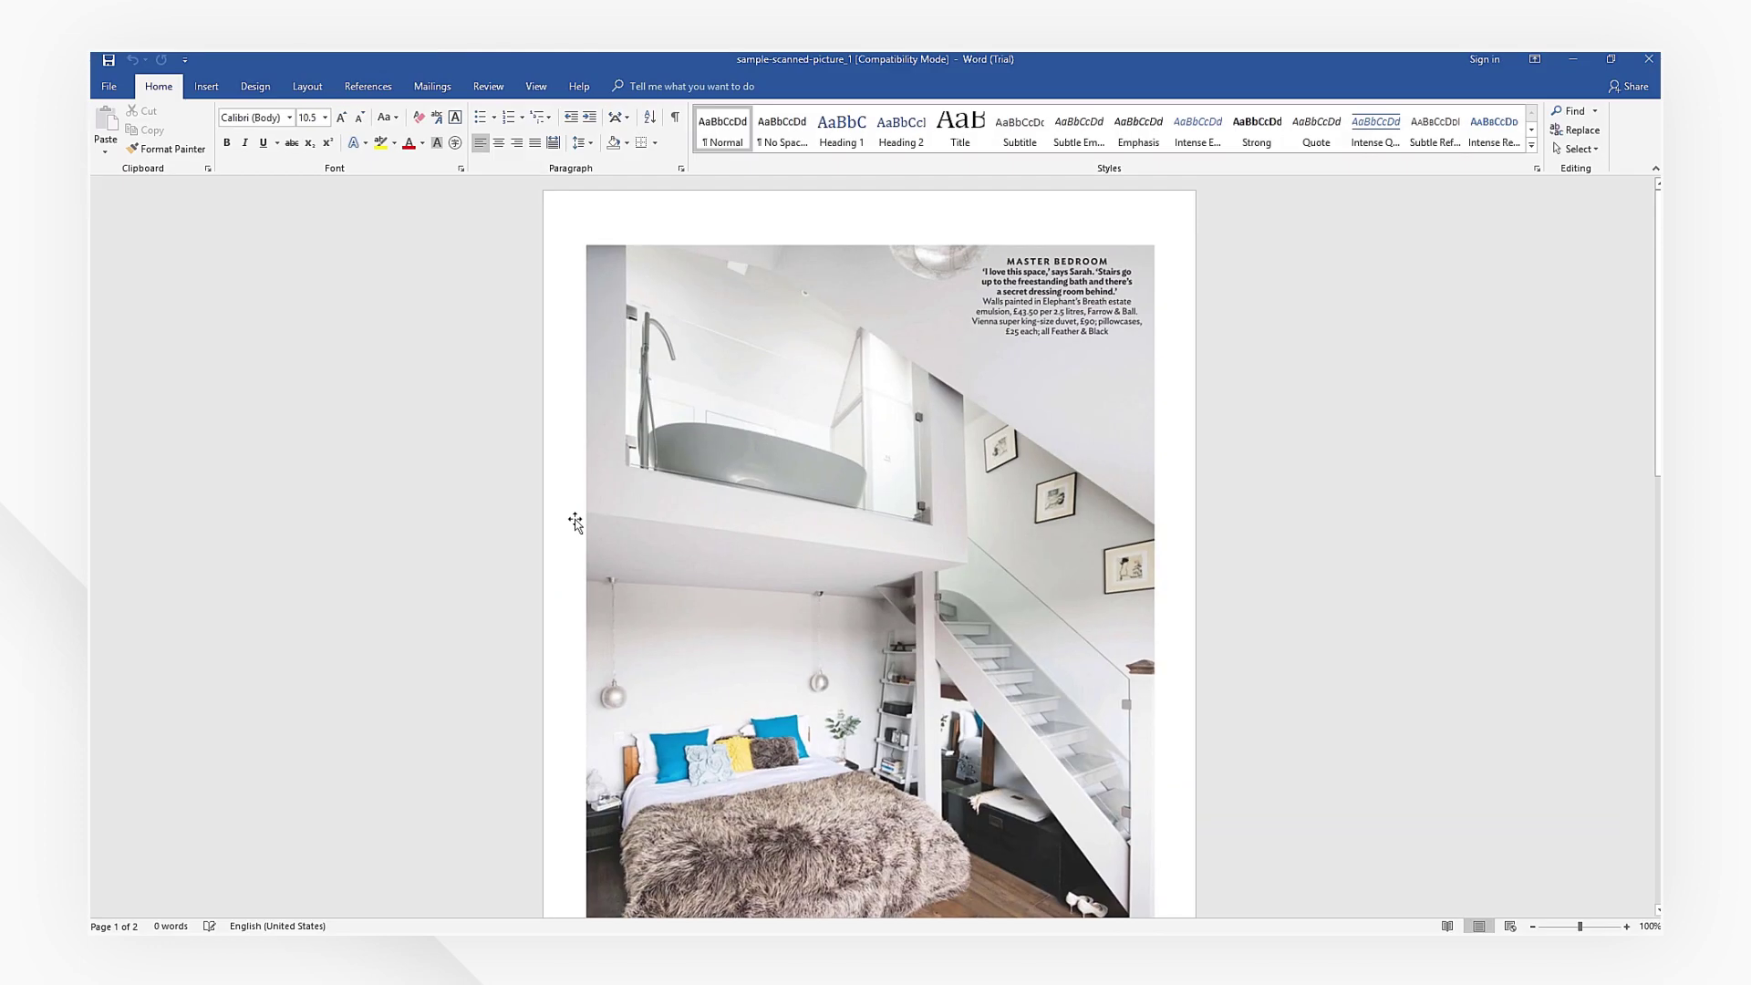
scroll(575, 521, "down", 5)
scroll(576, 522, "down", 5)
scroll(574, 521, "down", 5)
scroll(575, 520, "down", 5)
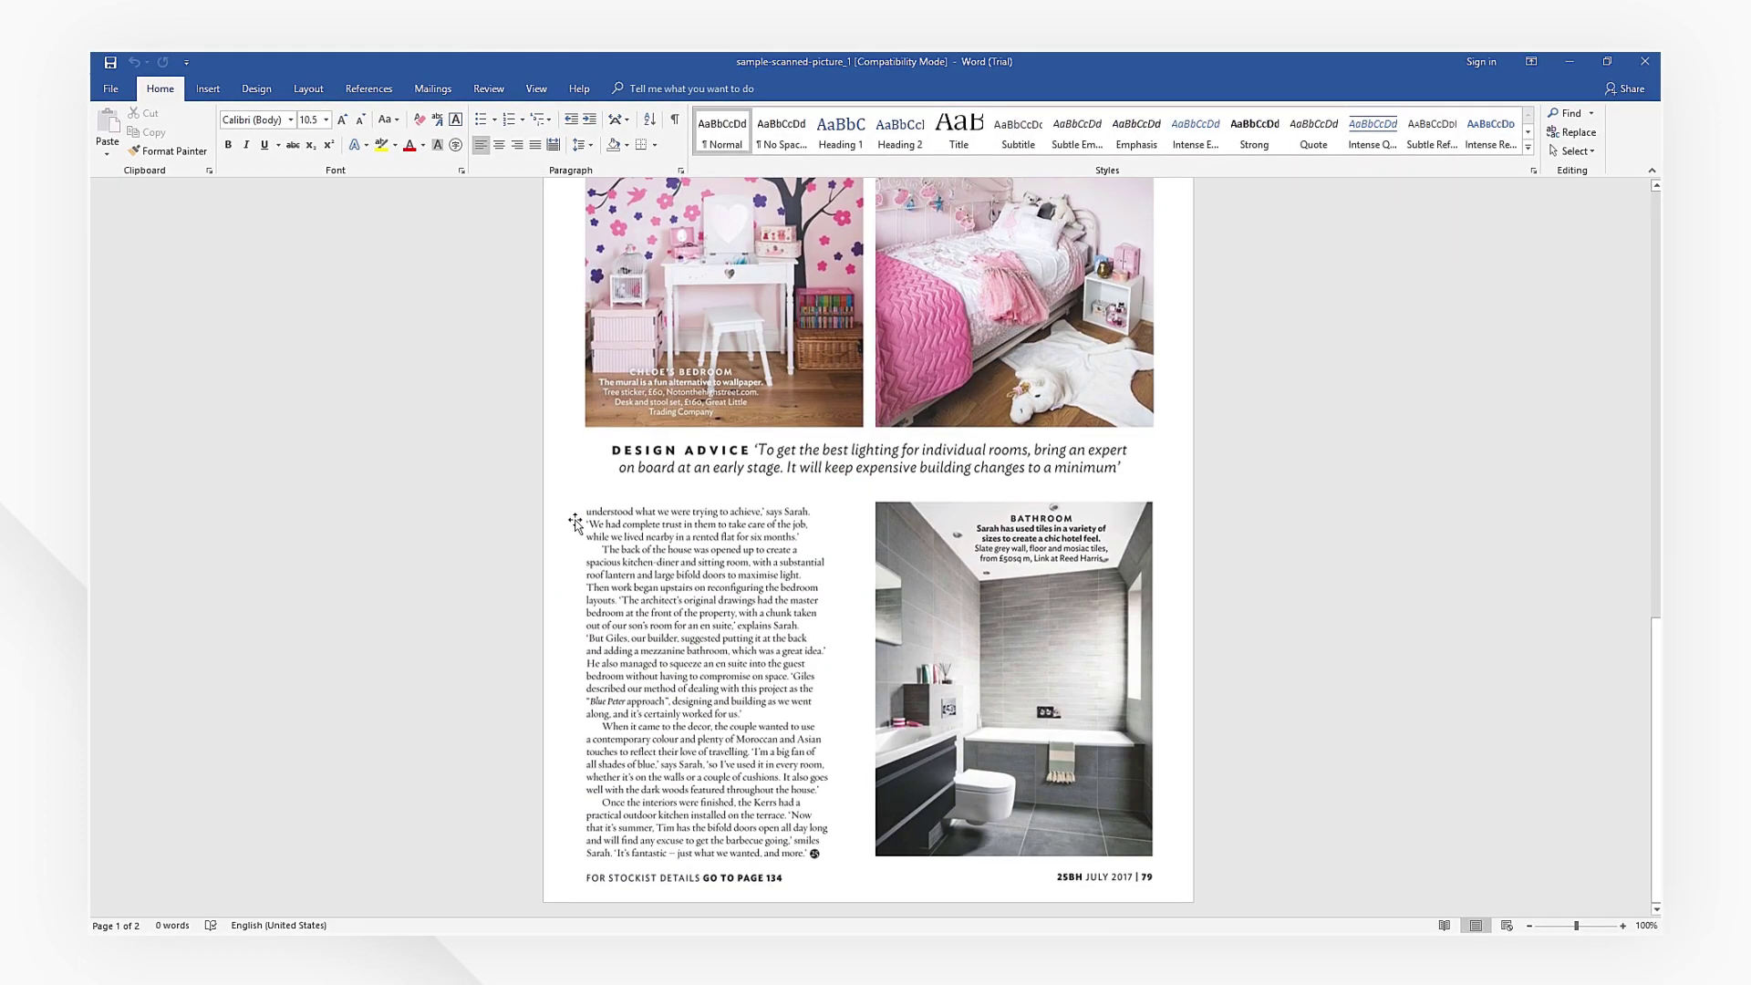
scroll(575, 522, "up", 5)
scroll(576, 521, "up", 5)
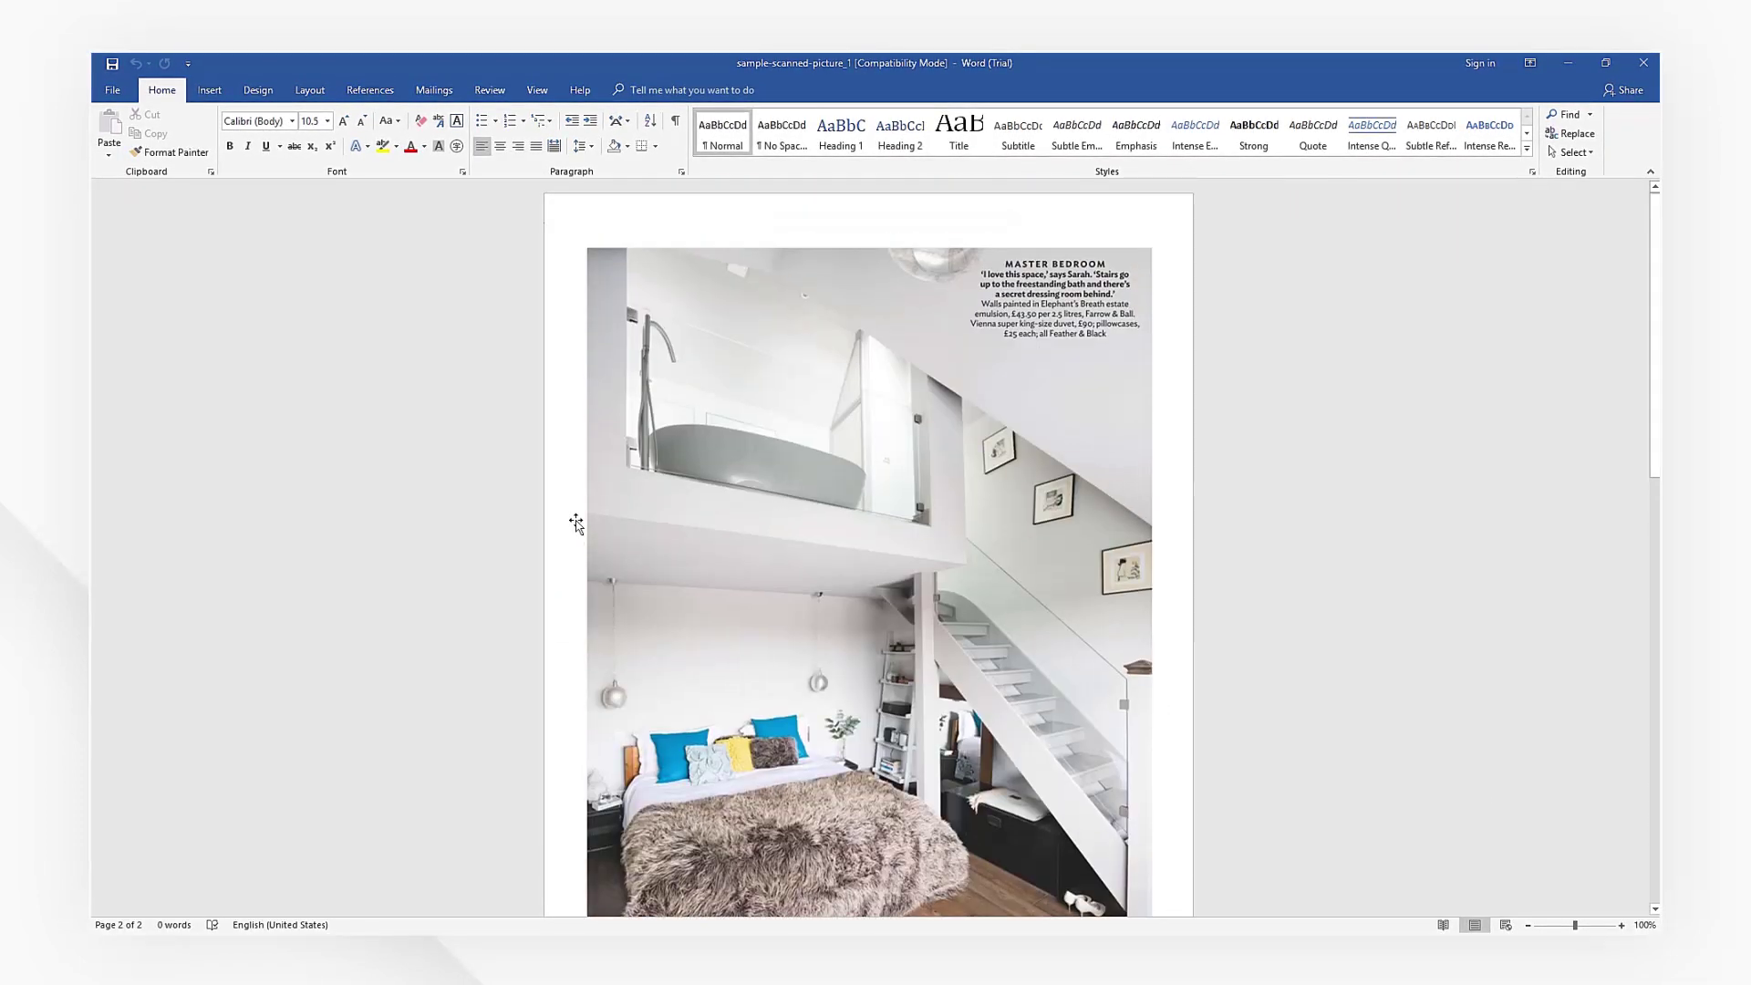